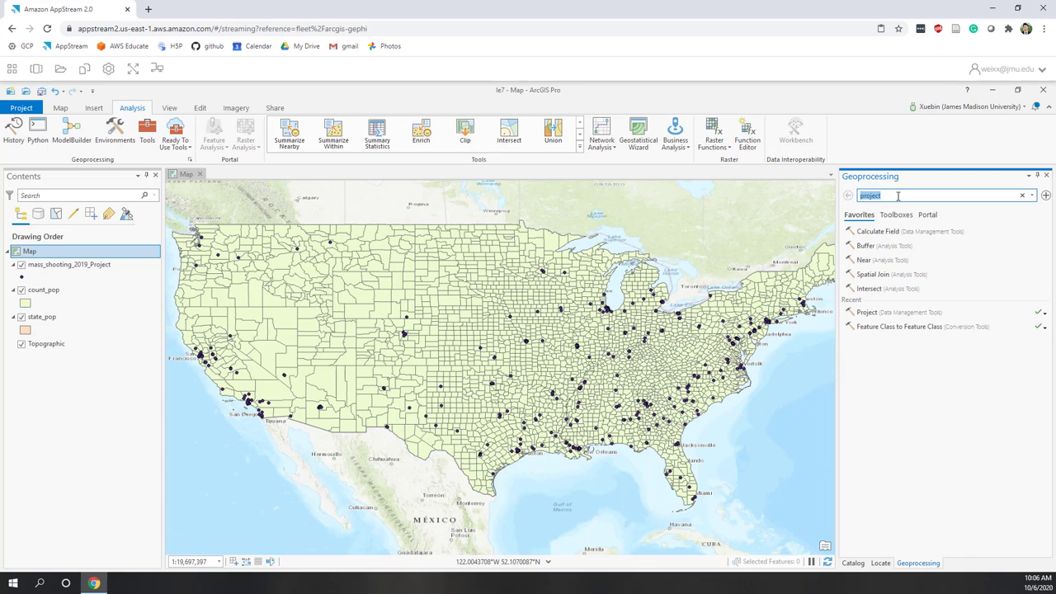
# Step: Search Geoprocessing for buffer, browse the Analysis Tools gallery, and open Buffer (Analysis Tools)
pyautogui.write('buffer')
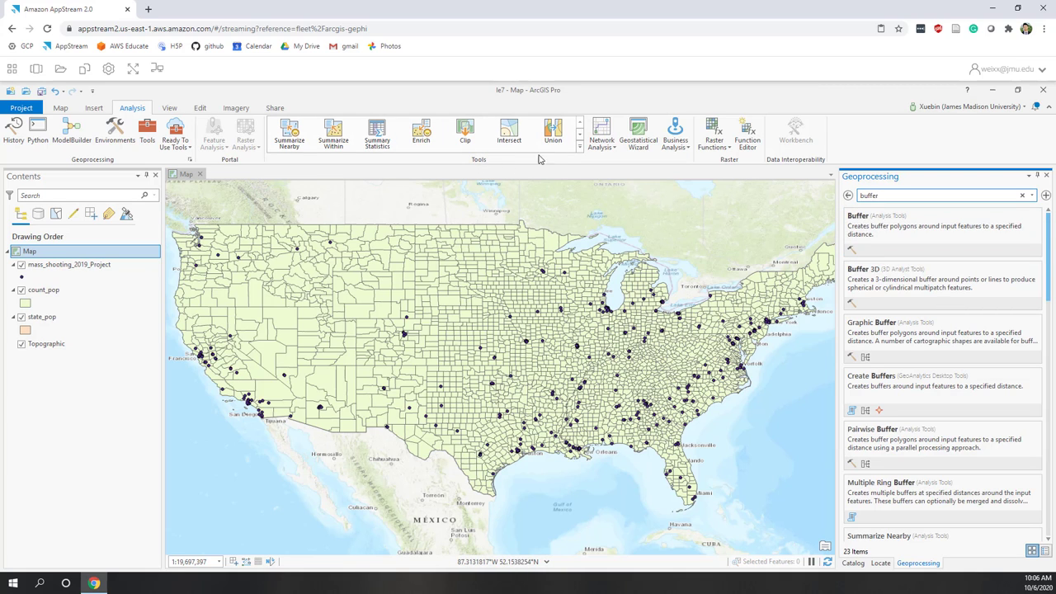
pyautogui.click(579, 148)
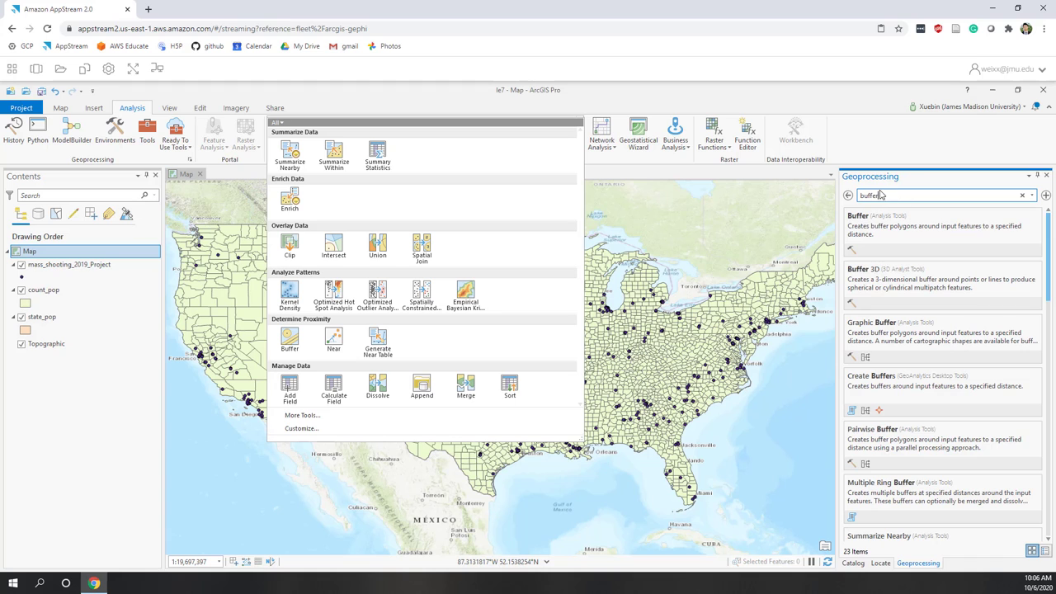
pyautogui.click(843, 103)
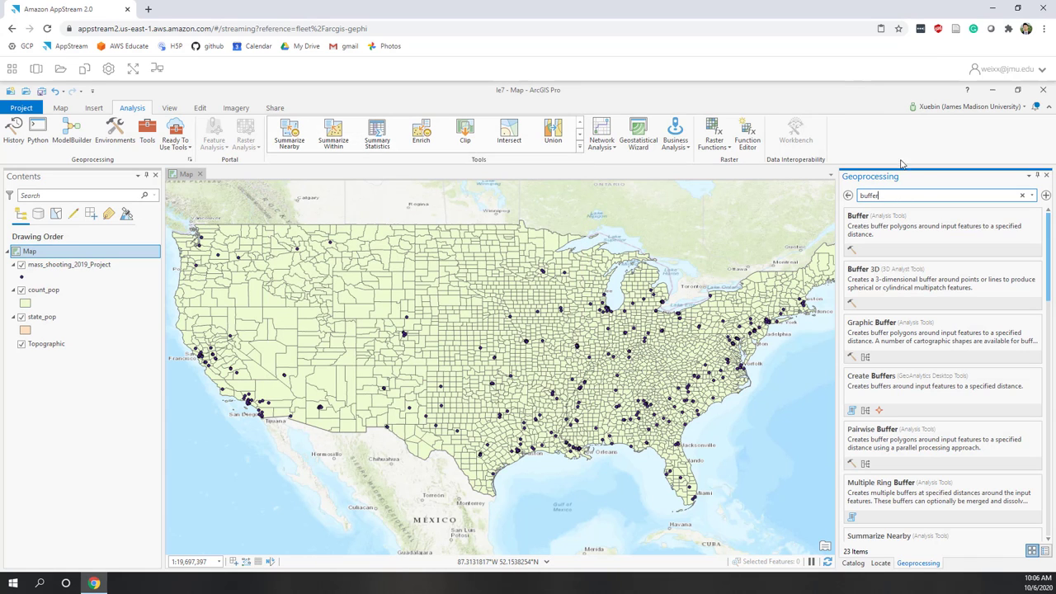
pyautogui.click(859, 219)
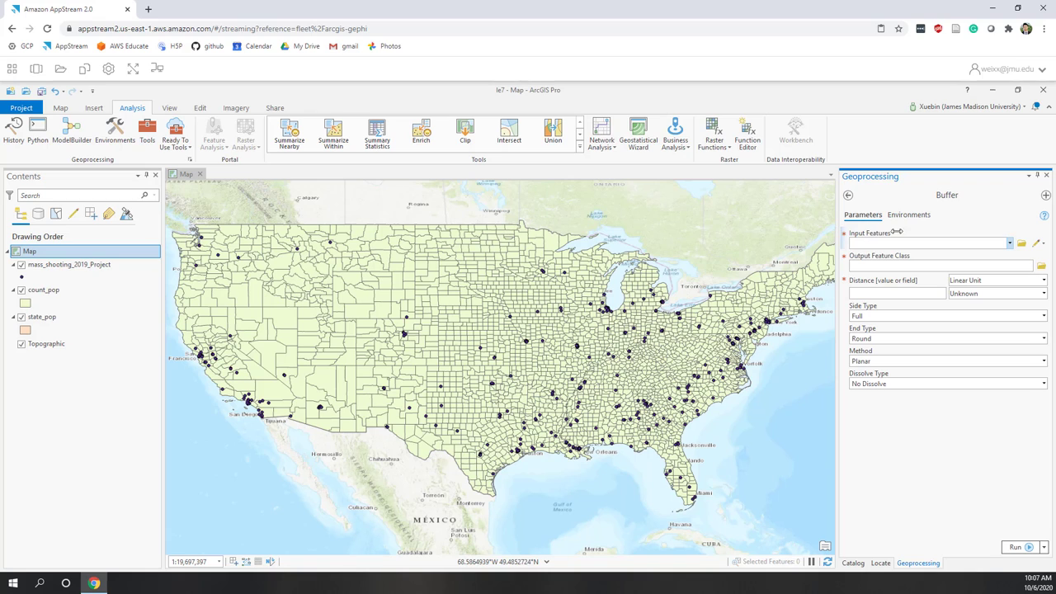
# Step: Set Buffer input to mass_shooting_2019_Project and name the output mass_shooting_buffer_50km
pyautogui.click(1009, 244)
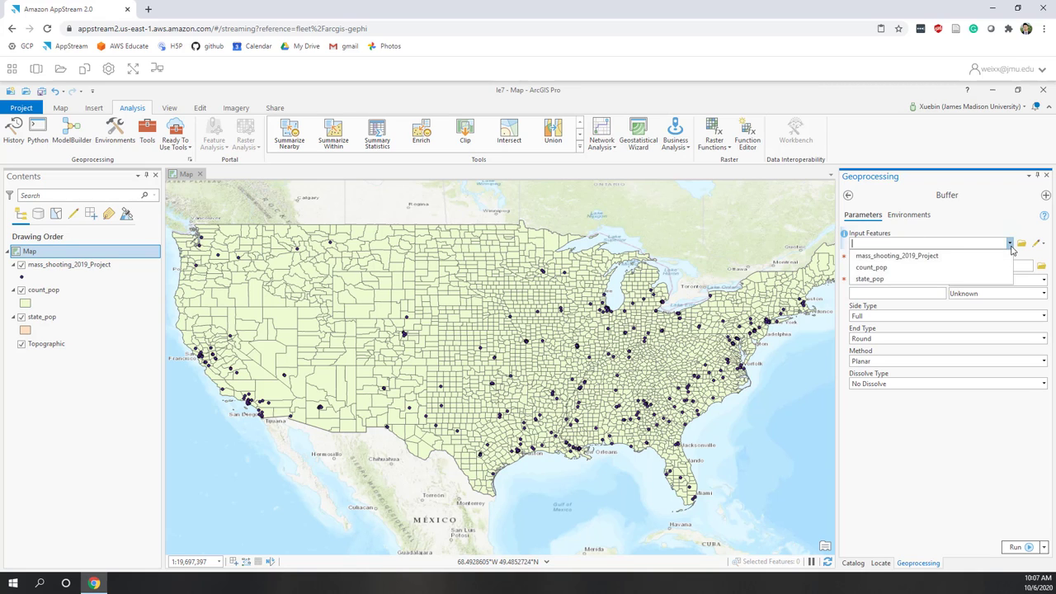
pyautogui.click(937, 257)
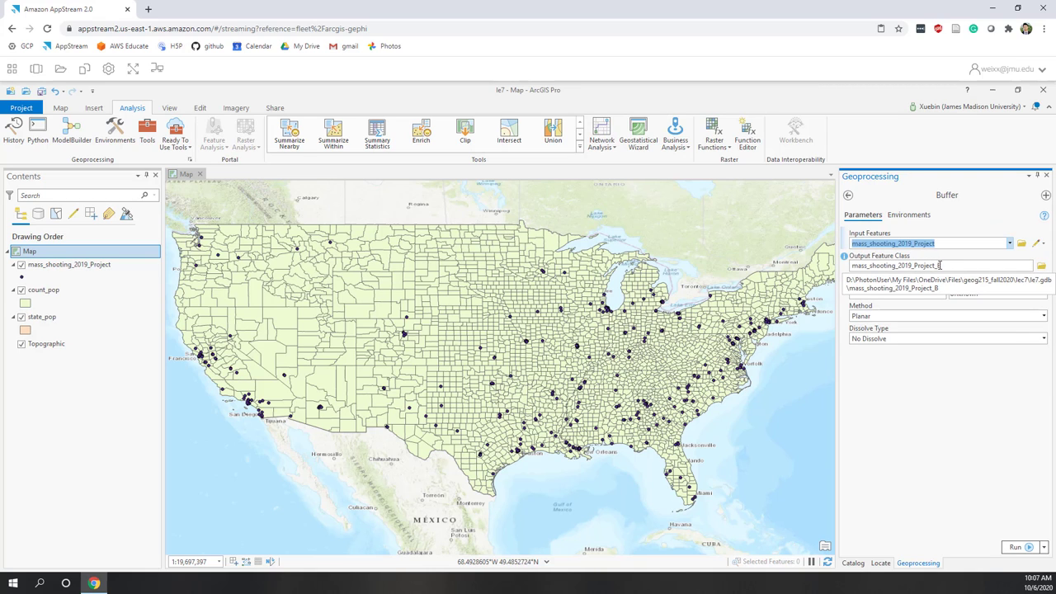
pyautogui.click(897, 266)
pyautogui.moveTo(986, 266); pyautogui.dragTo(921, 267)
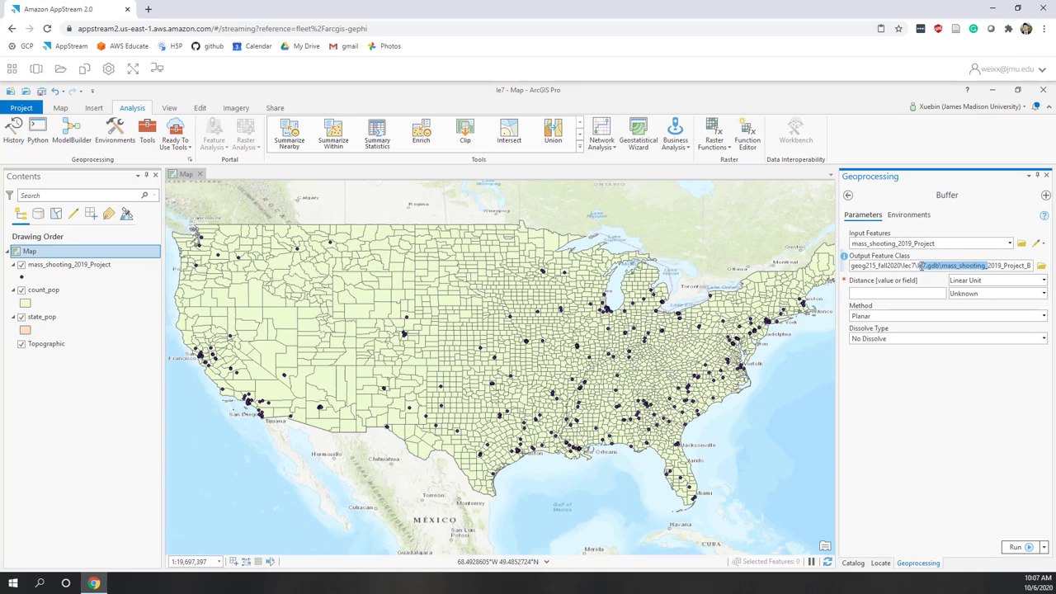
pyautogui.click(994, 264)
pyautogui.moveTo(988, 264); pyautogui.dragTo(1022, 300)
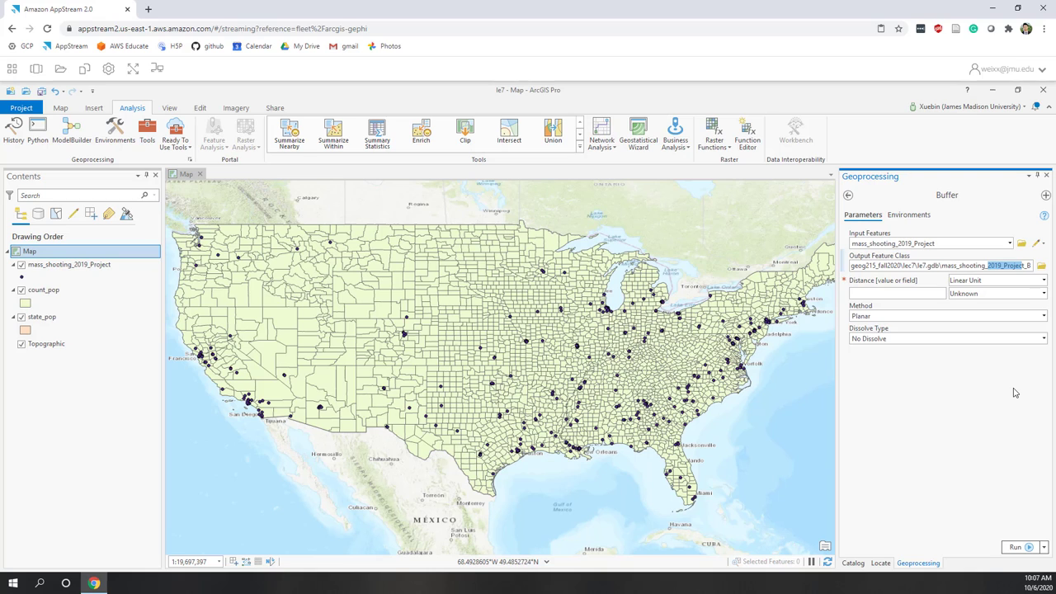
pyautogui.press('BackSpace')
pyautogui.press('Delete')
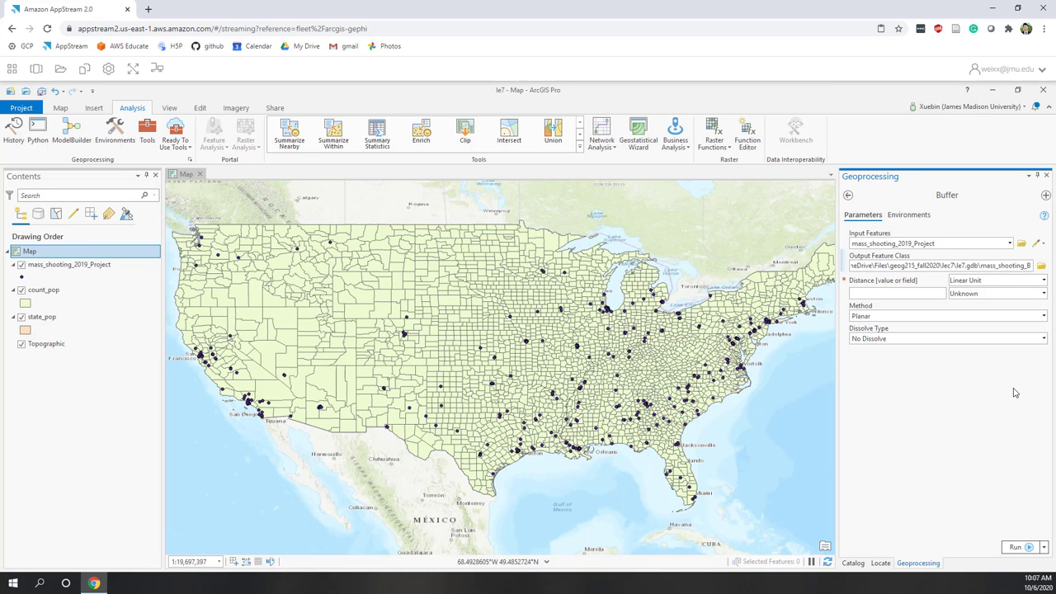
pyautogui.write('buffer')
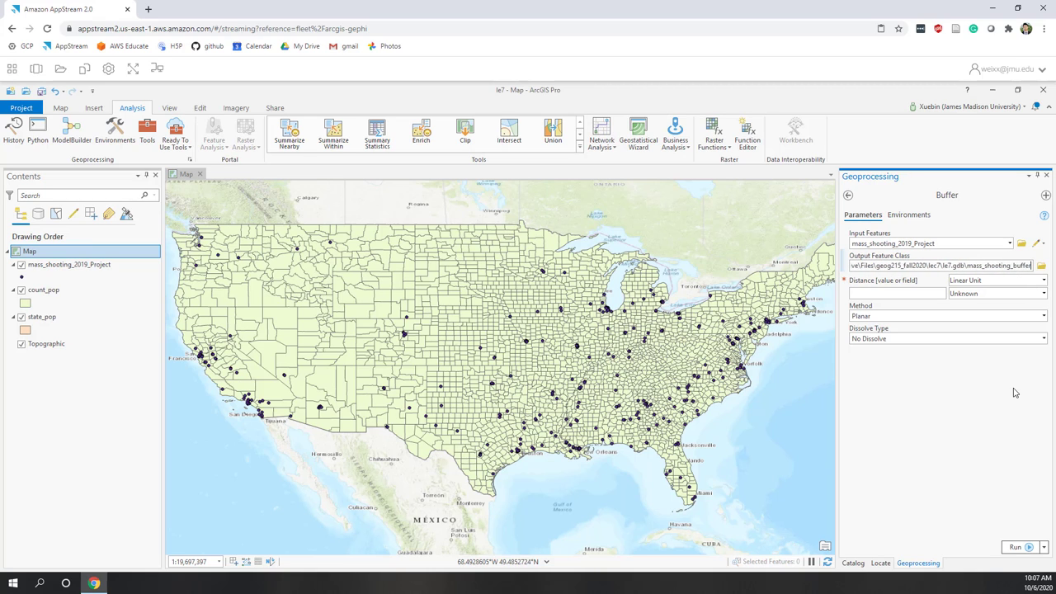
pyautogui.write('_')
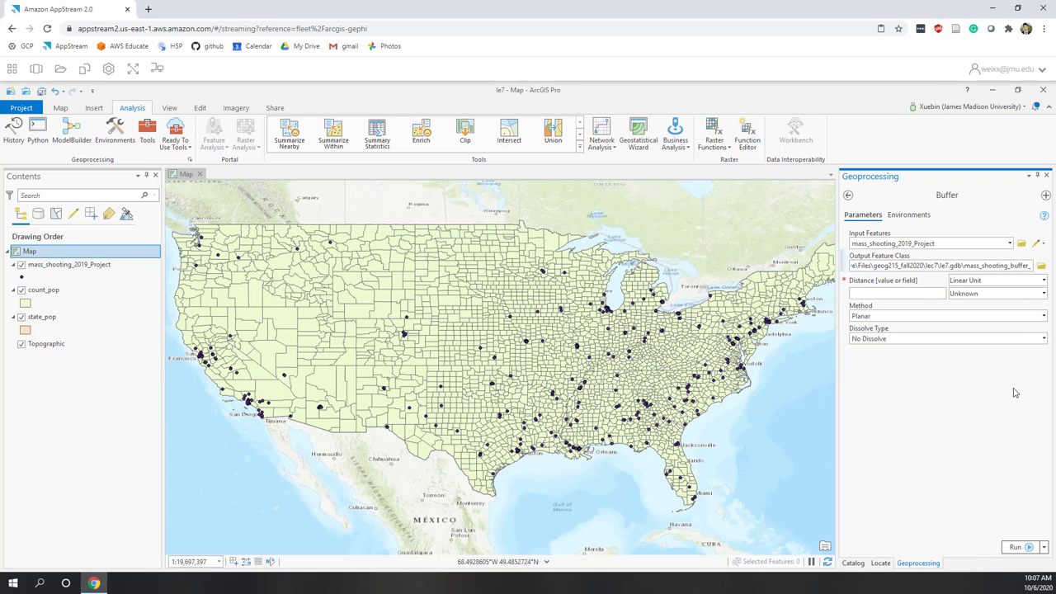
pyautogui.write('50km')
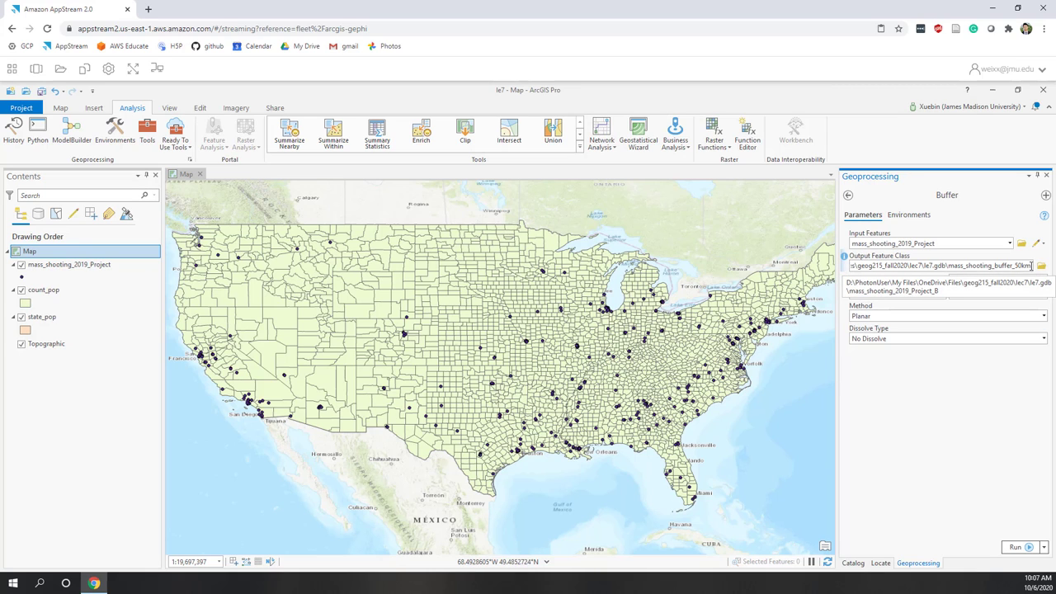
pyautogui.click(980, 460)
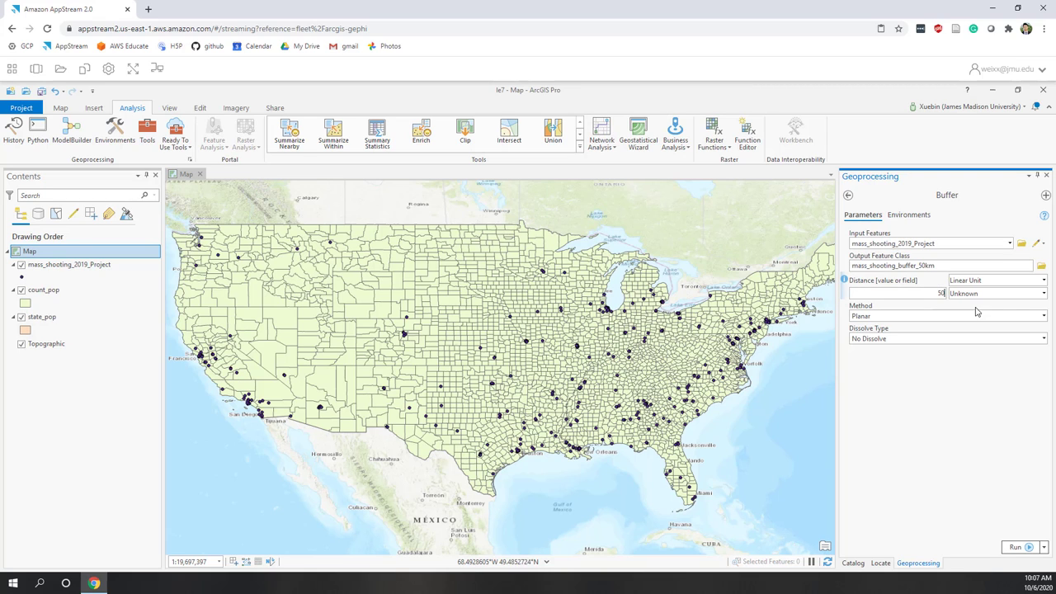
# Step: Set the buffer distance to 50 Kilometers and run the Buffer
pyautogui.click(1042, 293)
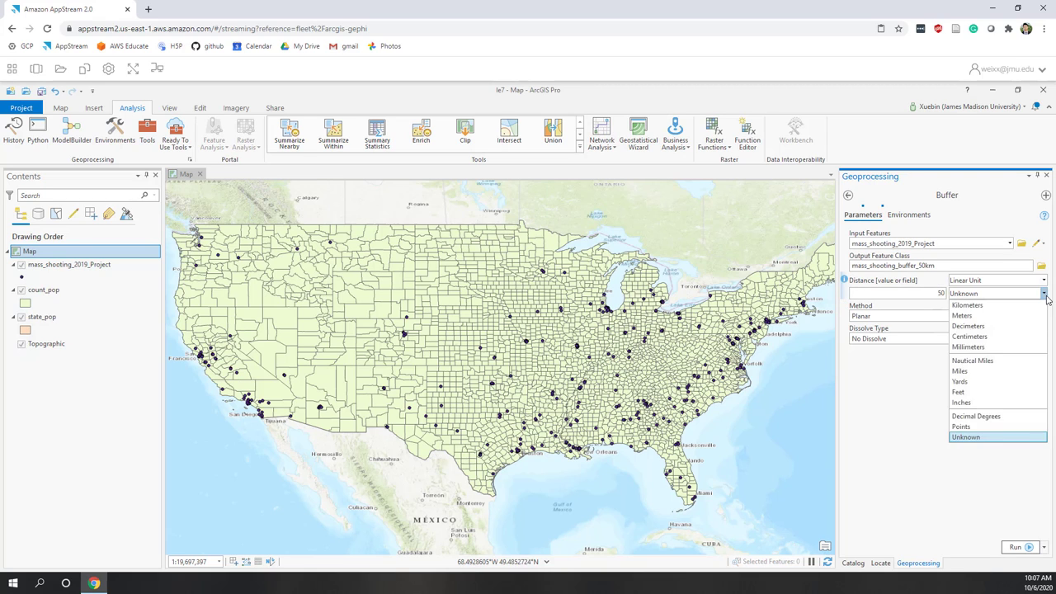
pyautogui.click(973, 305)
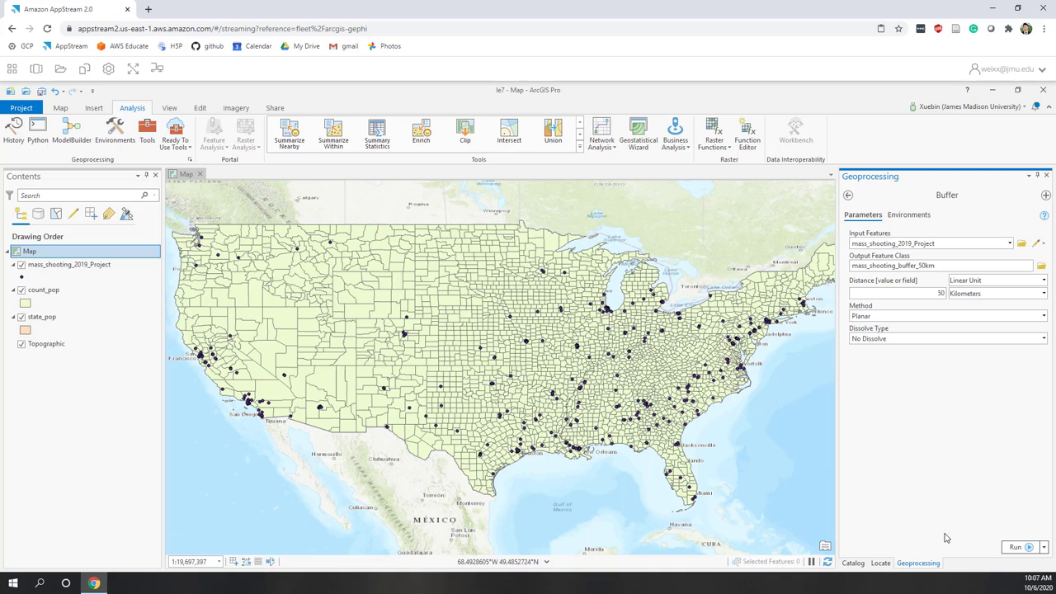
pyautogui.click(1014, 550)
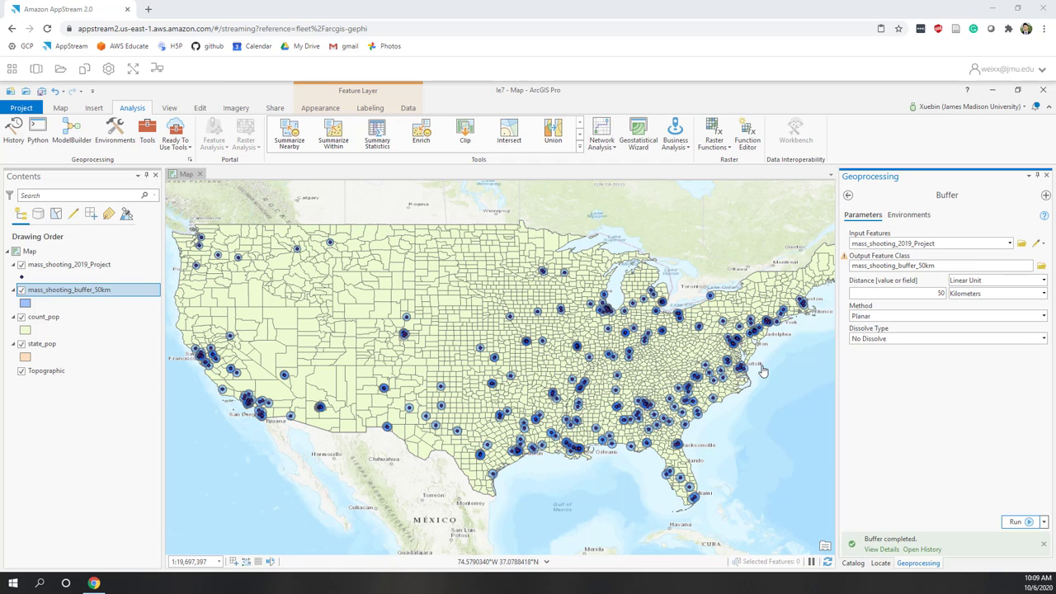
# Step: Zoom into the Virginia coast to inspect the 50 km buffer circles, then open the buffer layer's options
pyautogui.scroll(5, 763, 371)
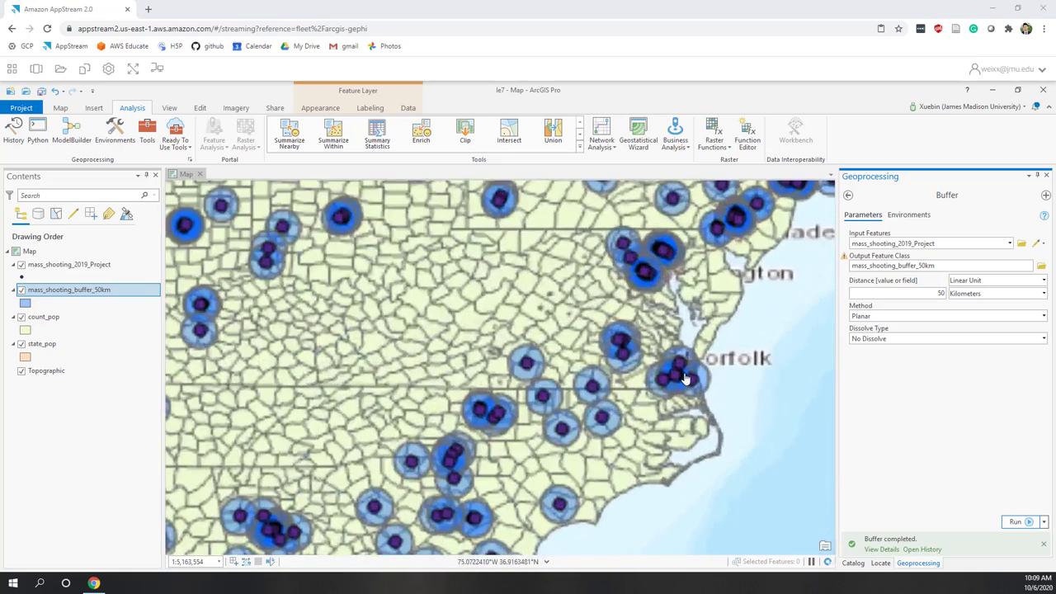
pyautogui.scroll(3, 684, 378)
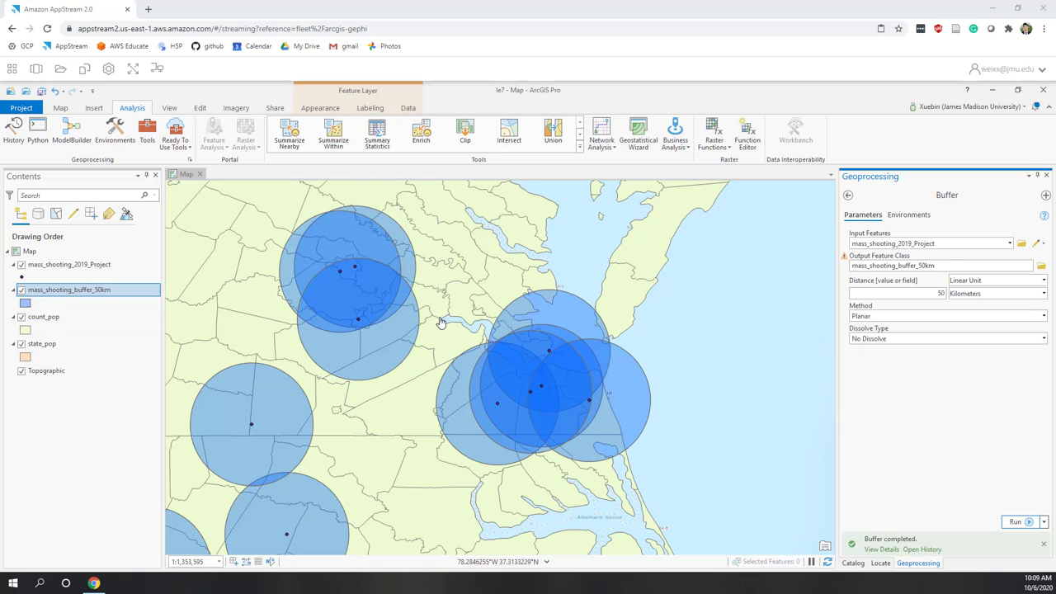
pyautogui.rightClick(100, 292)
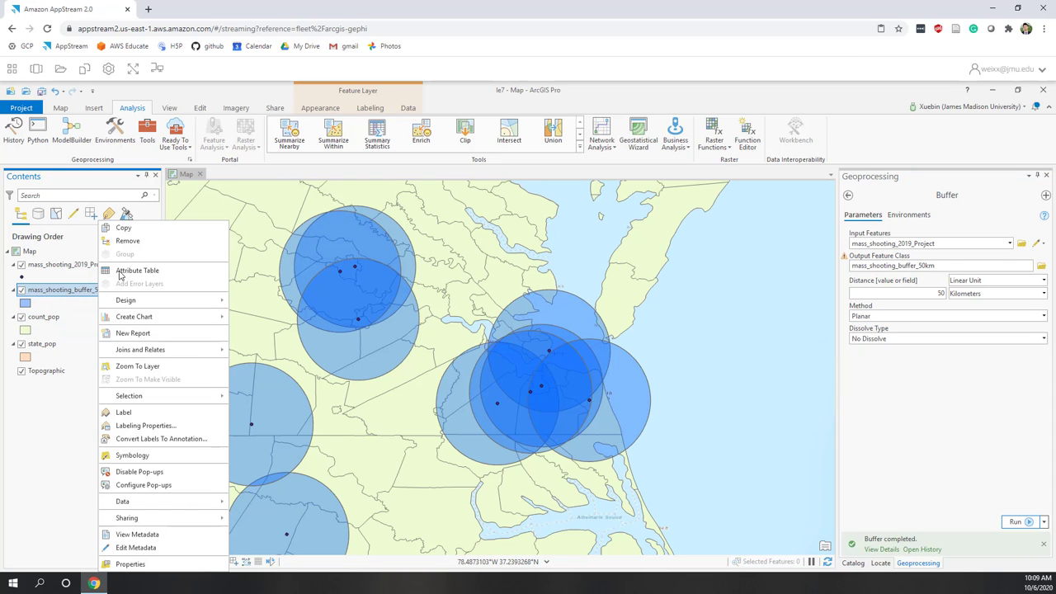
pyautogui.click(121, 272)
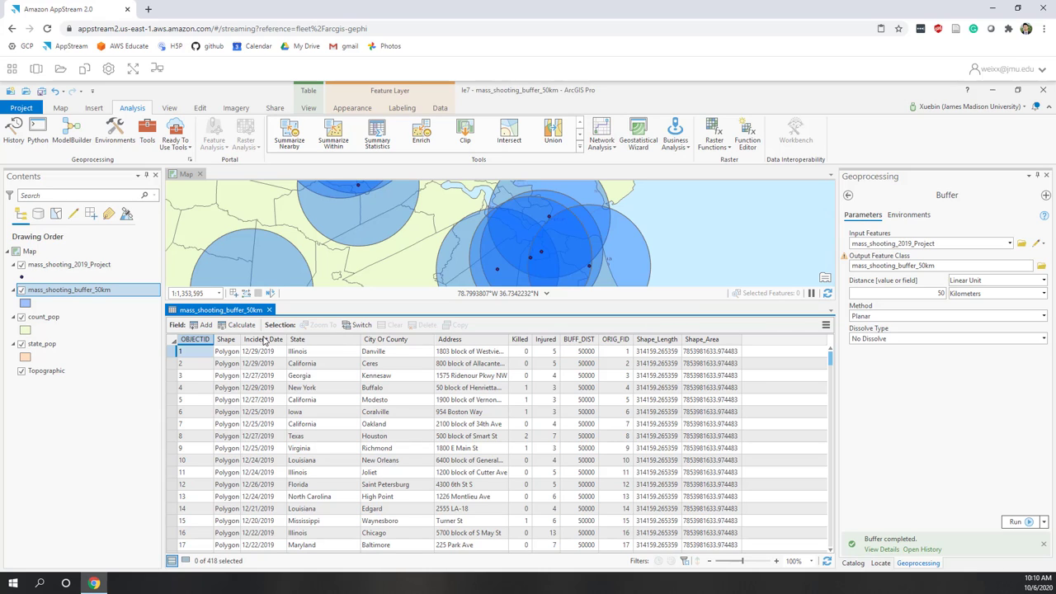
pyautogui.click(269, 310)
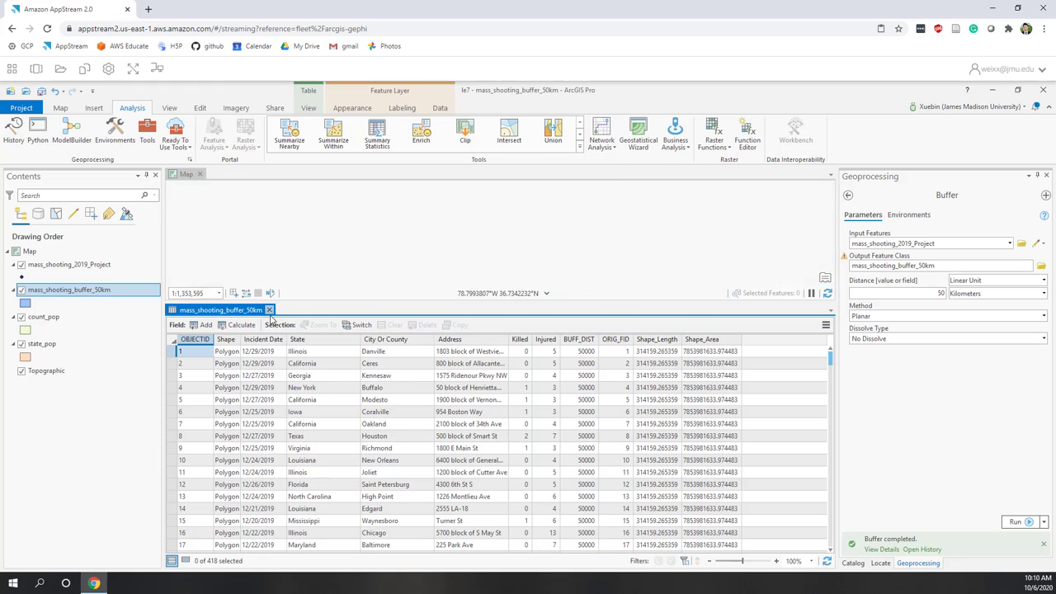
# Step: Show mass_shooting_buffer_50km in lec7.gdb via Catalog and expand the Analysis tools gallery
pyautogui.click(852, 563)
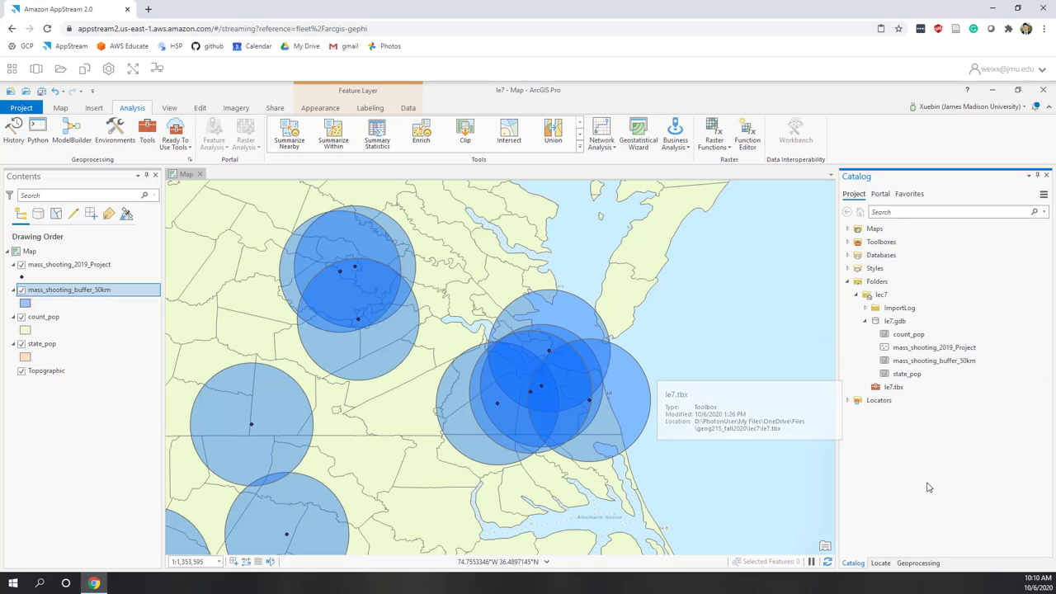
pyautogui.click(580, 148)
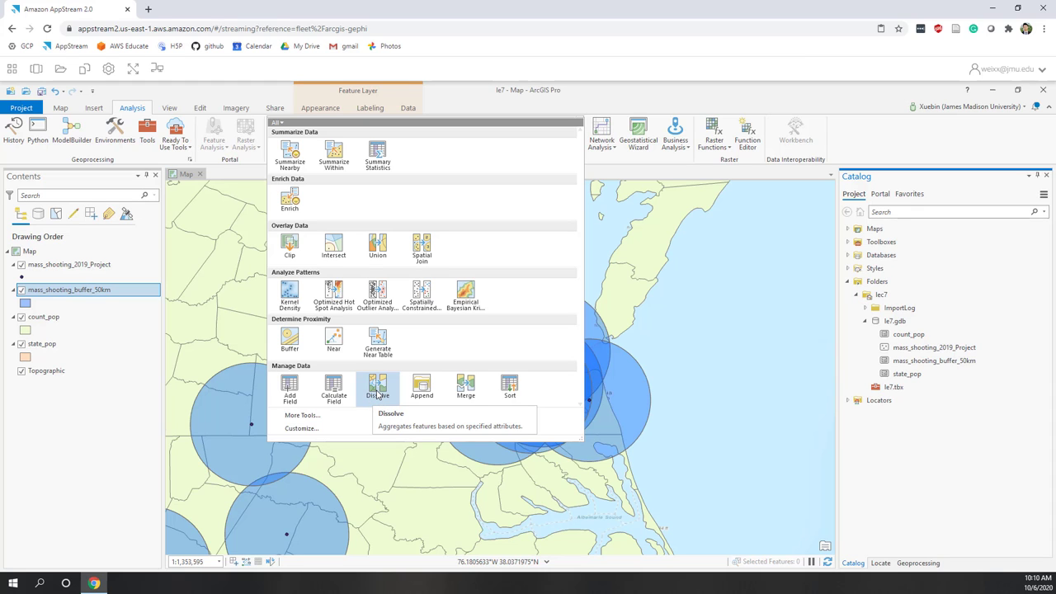
# Step: In Dissolve, set input count_pop, dissolve field STATE, and a Total Population Sum statistic
pyautogui.click(377, 387)
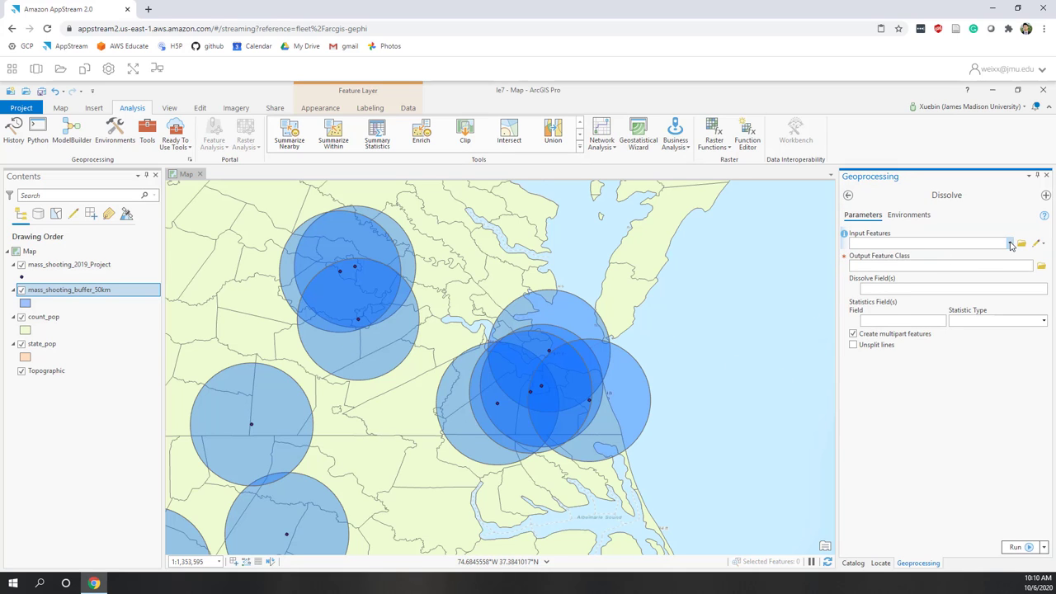
pyautogui.click(1010, 243)
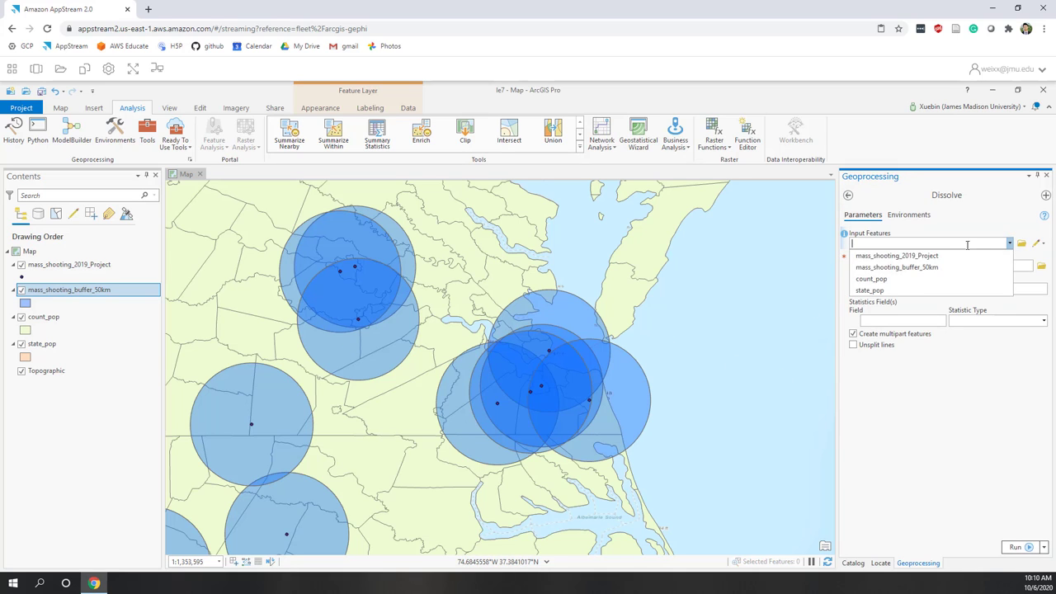
pyautogui.click(877, 284)
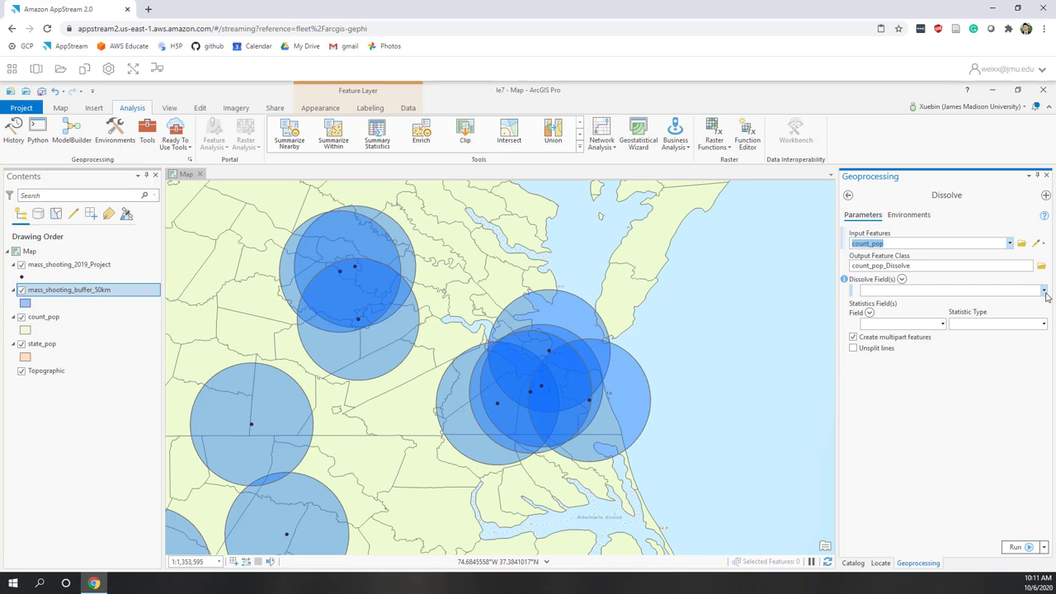
pyautogui.click(1044, 292)
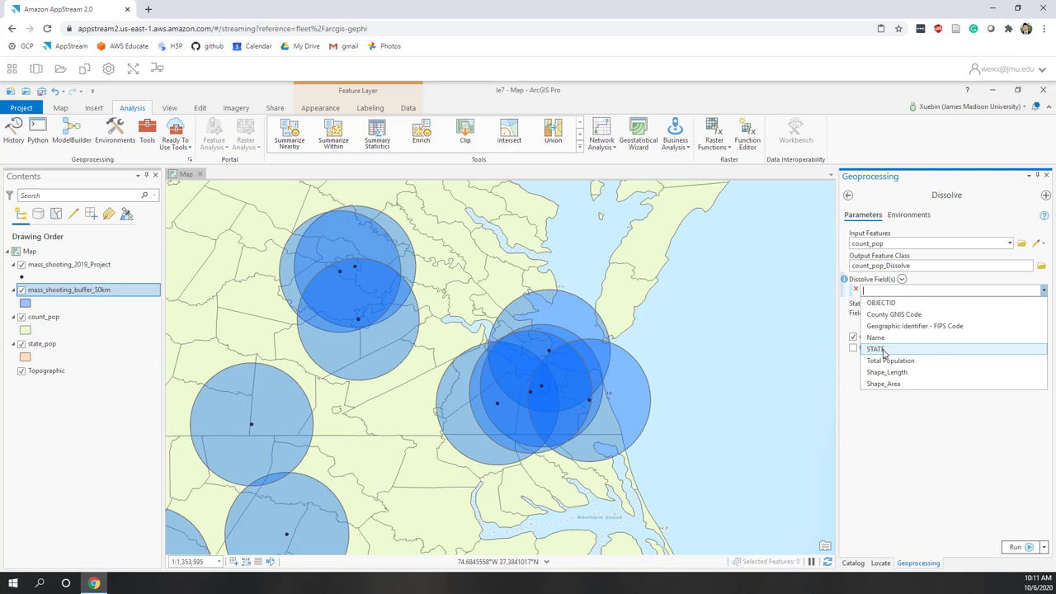
pyautogui.click(881, 351)
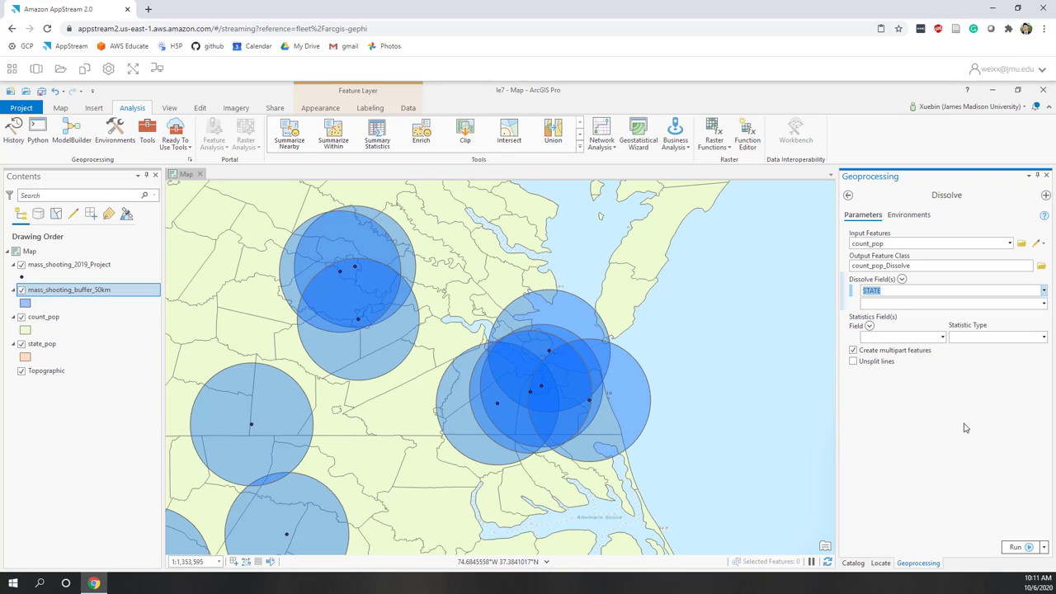
pyautogui.click(942, 337)
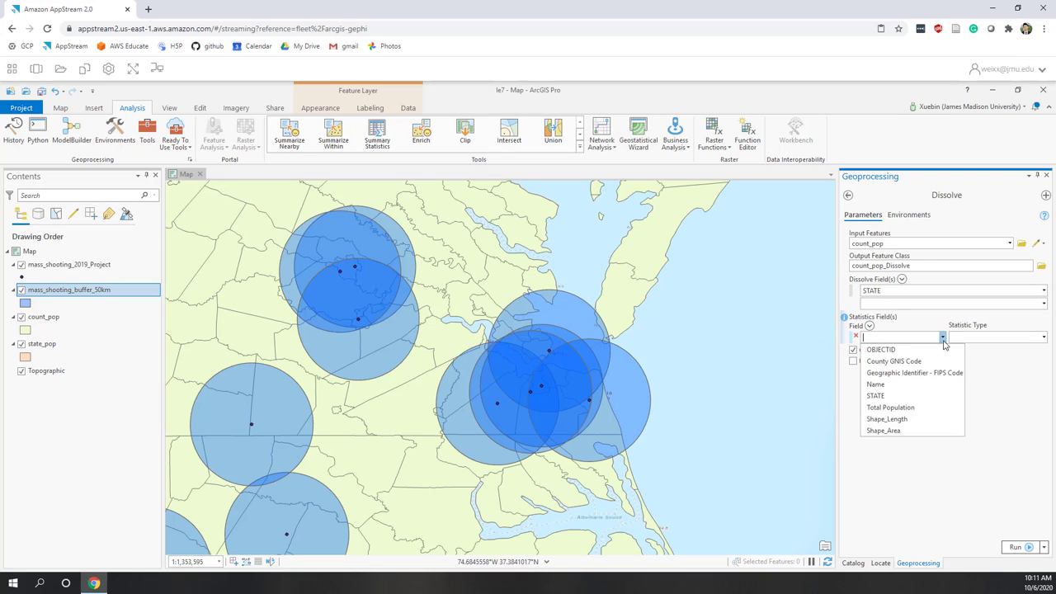
pyautogui.click(921, 407)
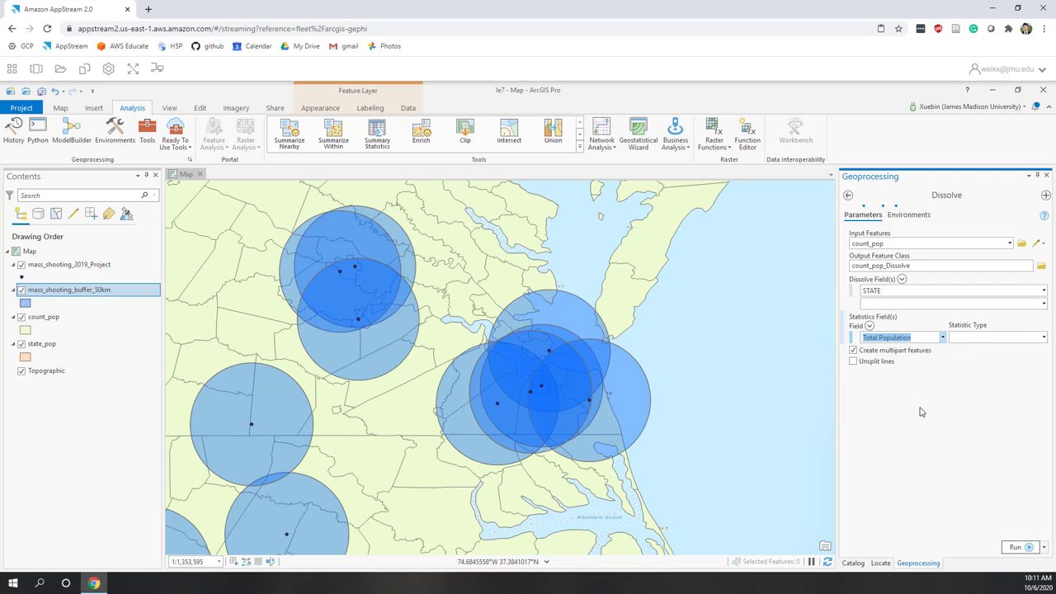
pyautogui.click(1043, 337)
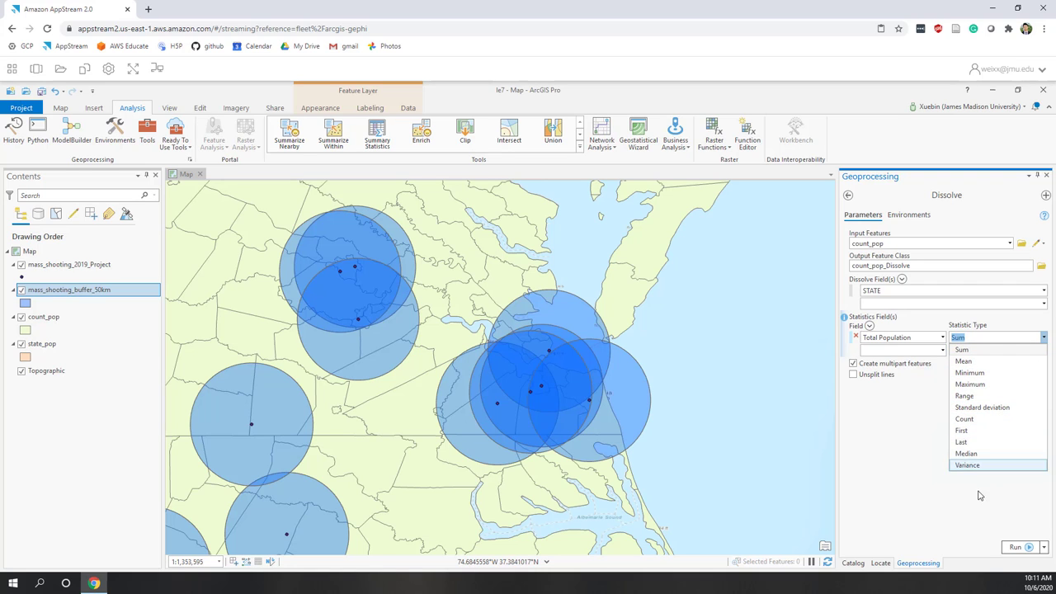
pyautogui.click(892, 460)
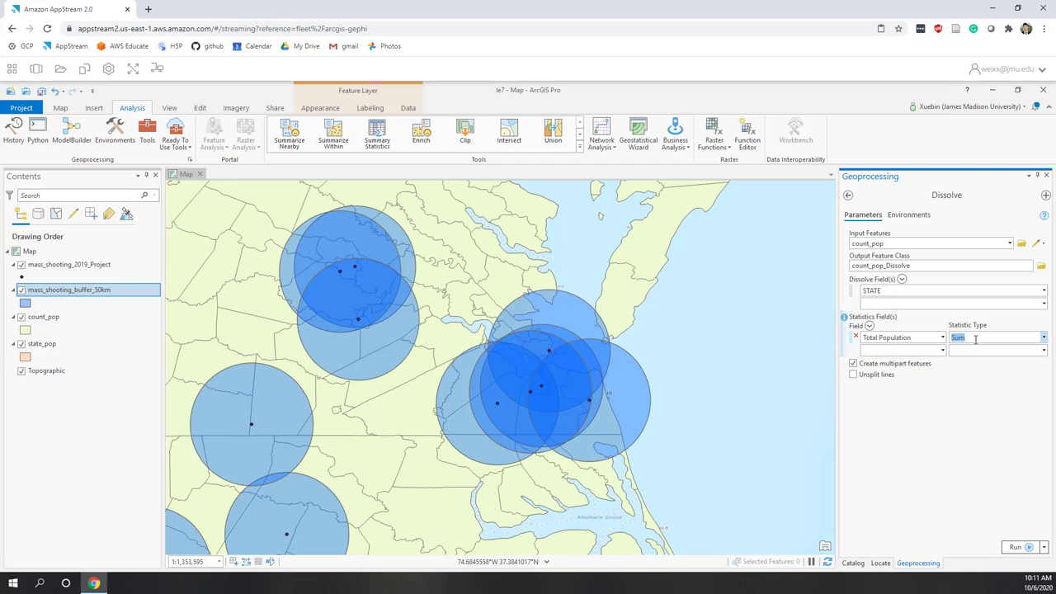
pyautogui.click(966, 475)
# Step: Hide the buffer, shooting point and state_pop layers, then run the Dissolve
pyautogui.click(22, 290)
pyautogui.click(22, 264)
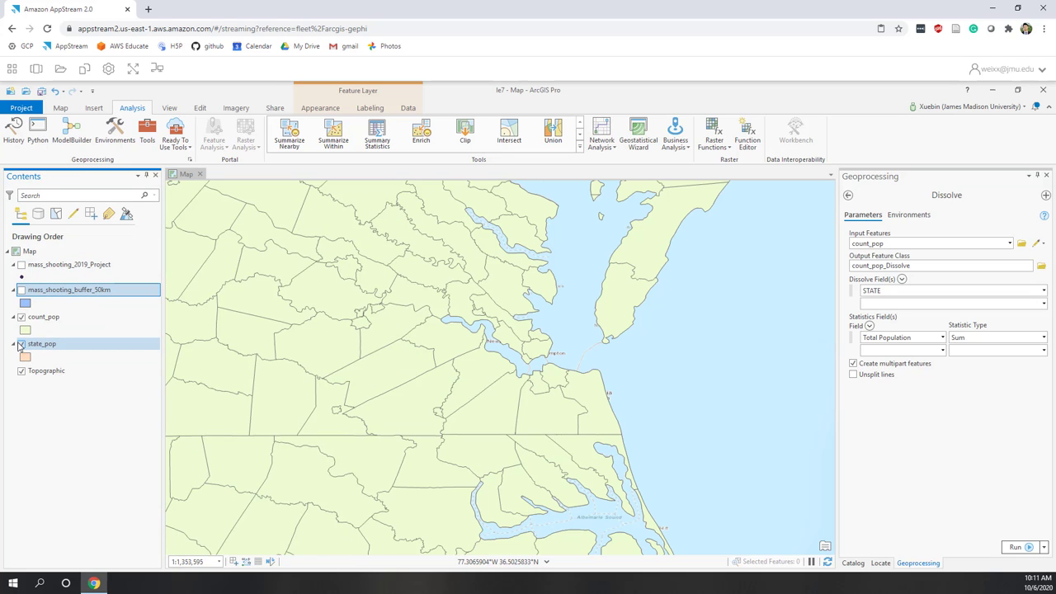
pyautogui.click(22, 344)
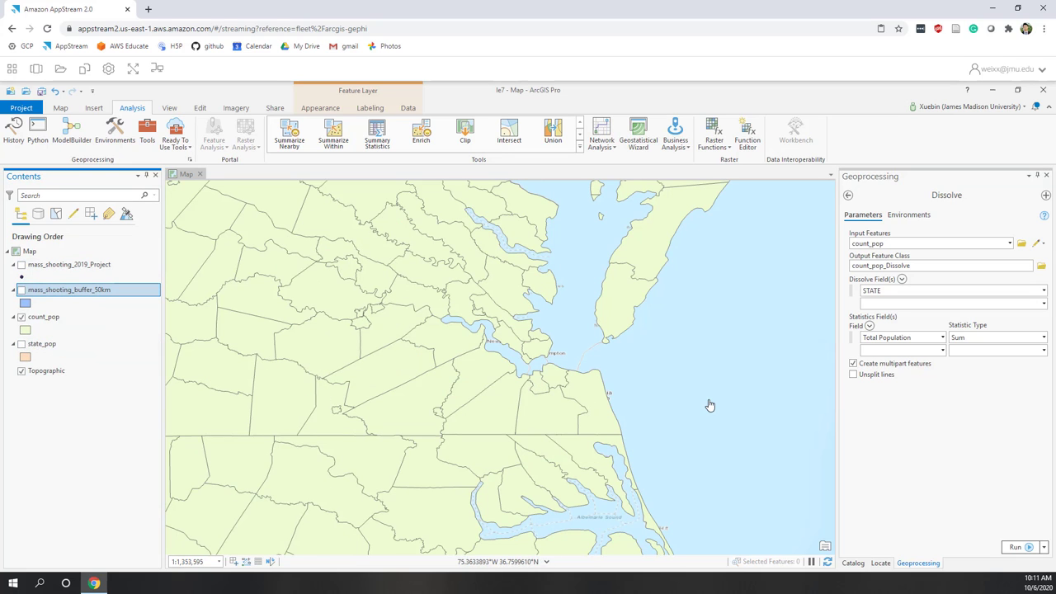
pyautogui.scroll(-3, 639, 418)
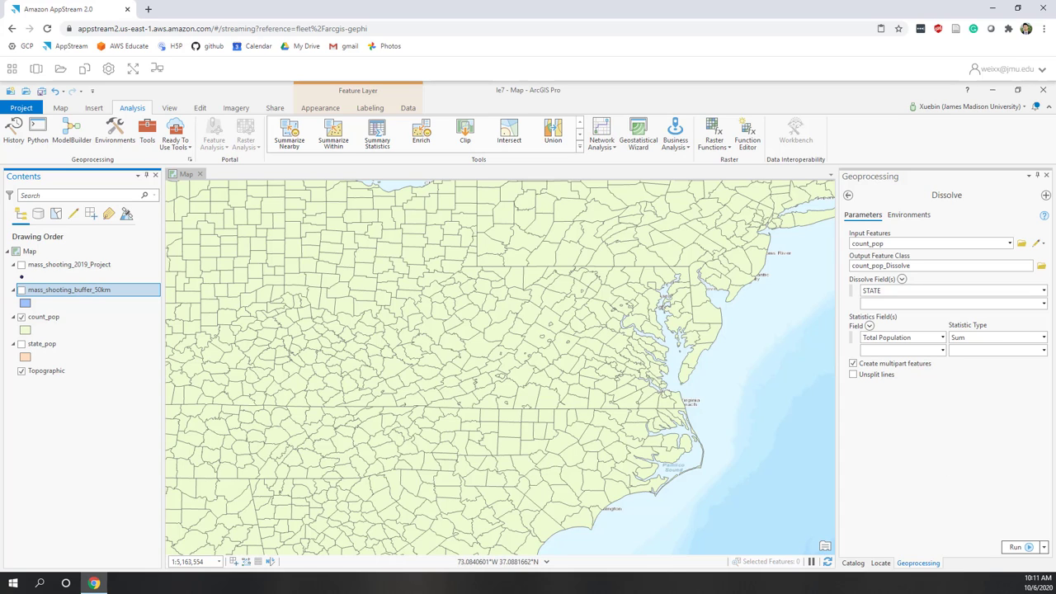
pyautogui.click(933, 489)
pyautogui.click(1011, 548)
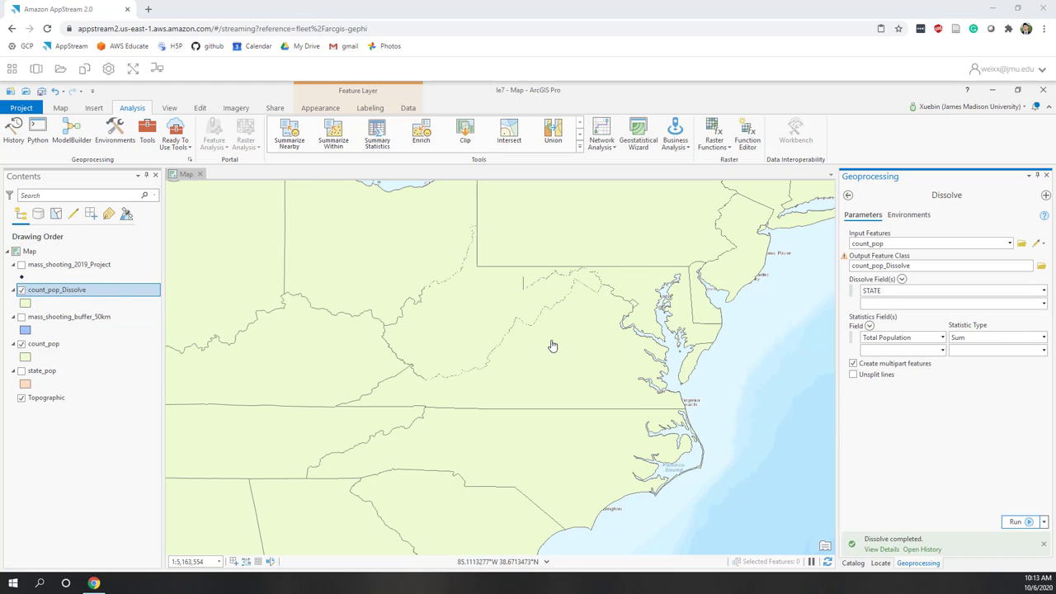
pyautogui.rightClick(84, 294)
pyautogui.click(109, 272)
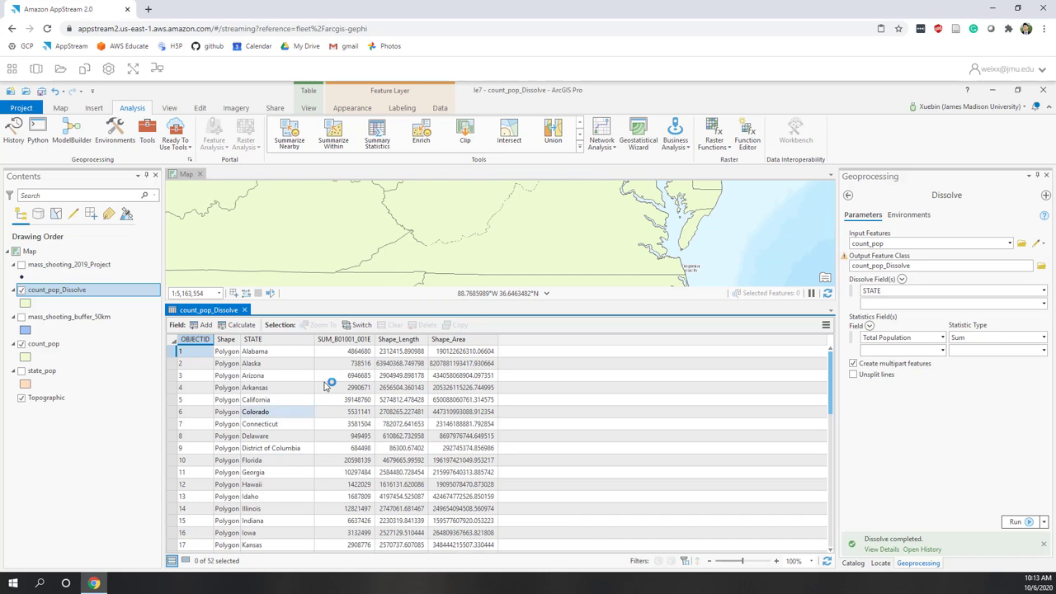
pyautogui.scroll(-4, 355, 412)
pyautogui.scroll(-4, 364, 493)
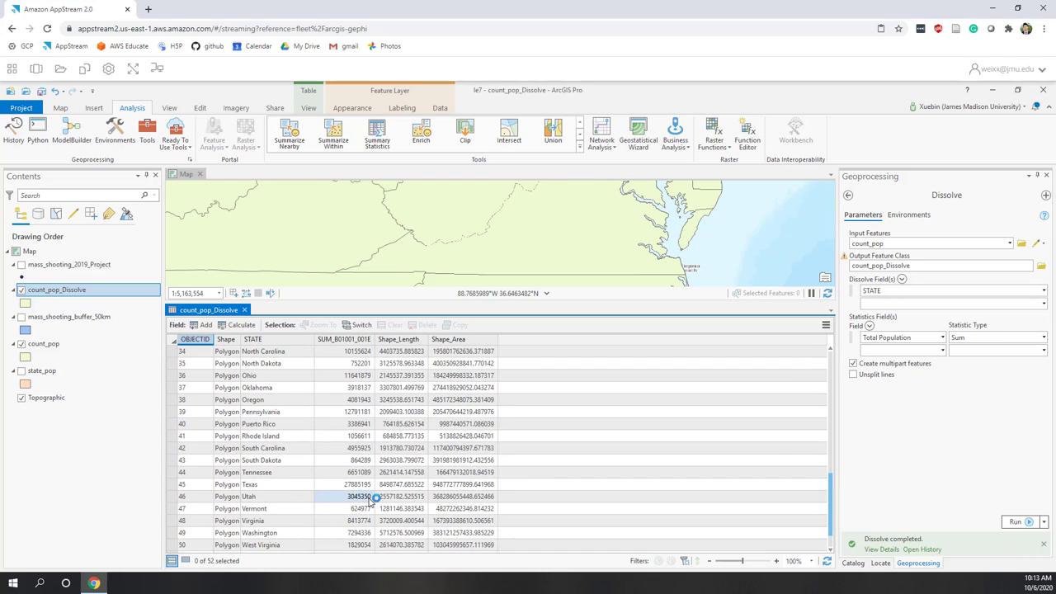
pyautogui.scroll(8, 370, 495)
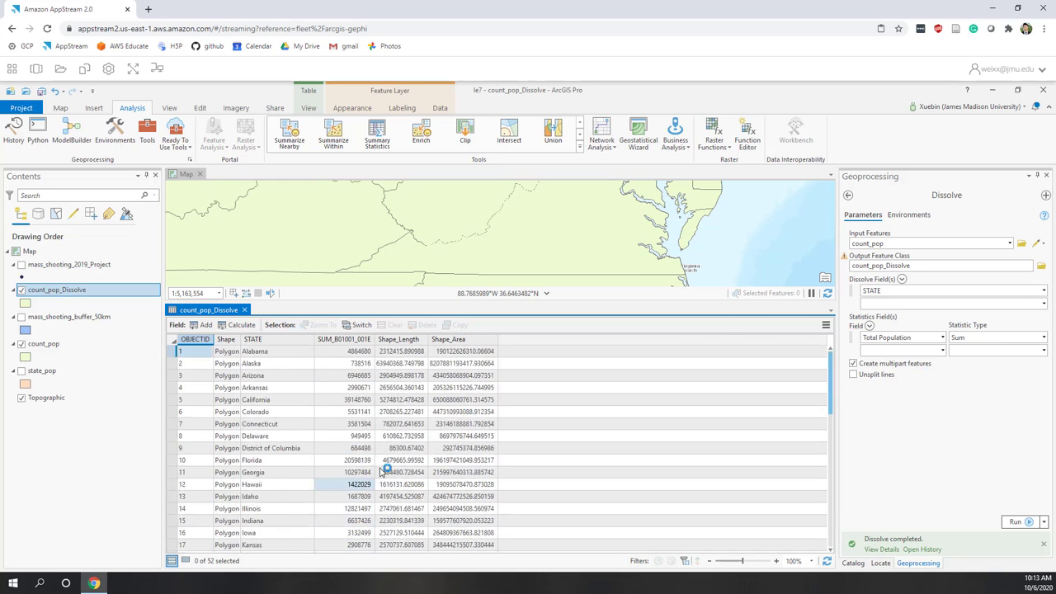
pyautogui.click(244, 311)
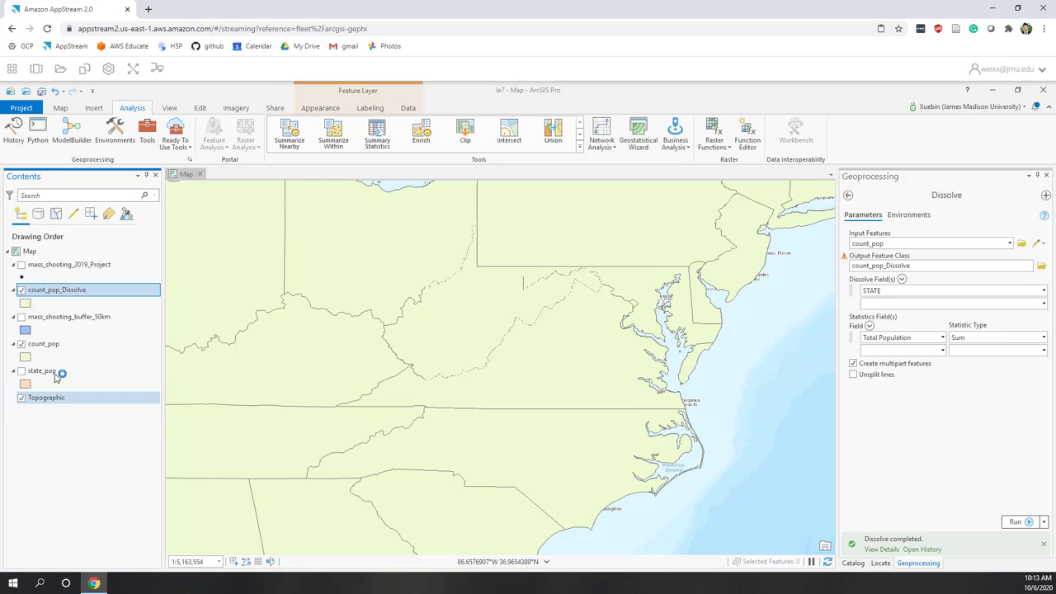
# Step: Hide count_pop and show state_pop with count_pop_Dissolve drawn on top
pyautogui.click(21, 344)
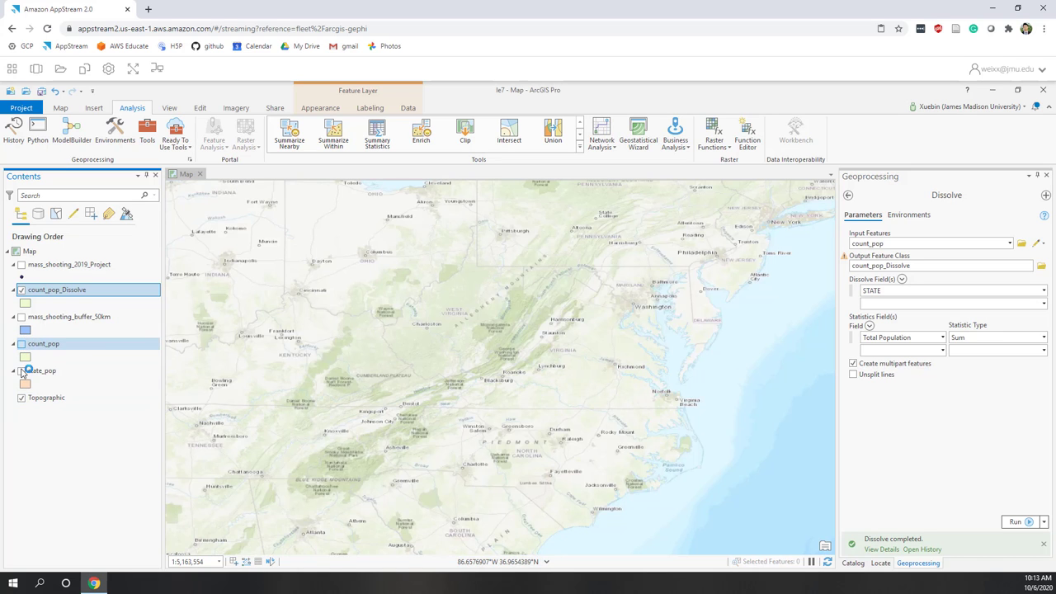
pyautogui.click(22, 371)
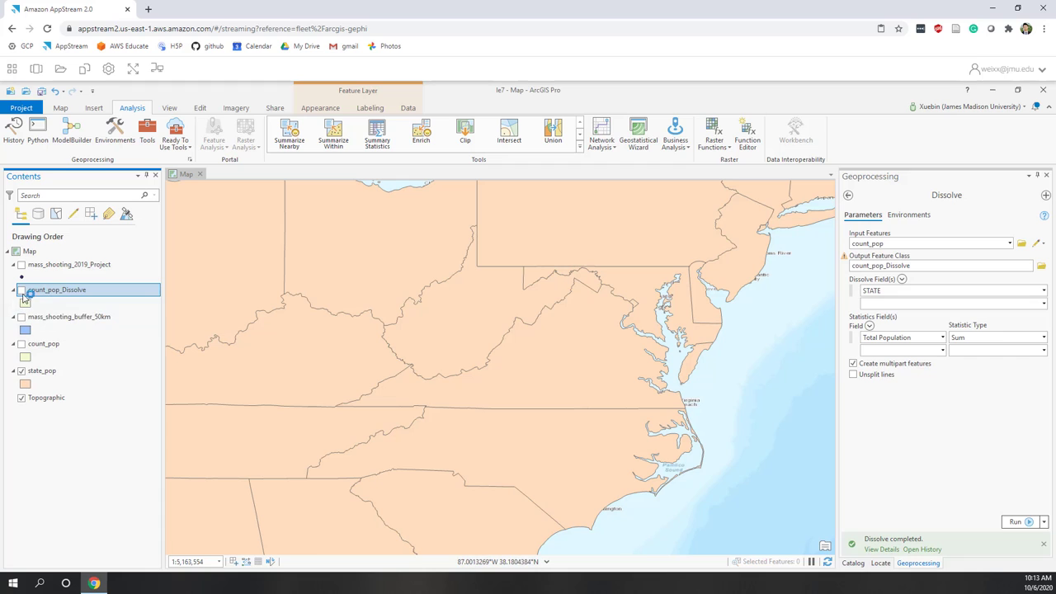
pyautogui.click(22, 290)
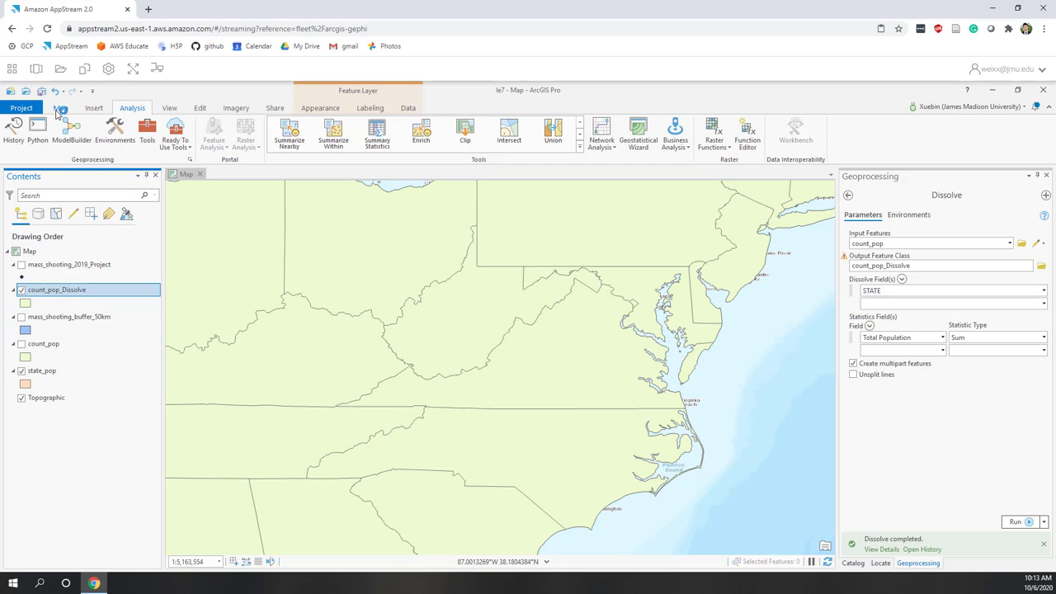
pyautogui.click(59, 108)
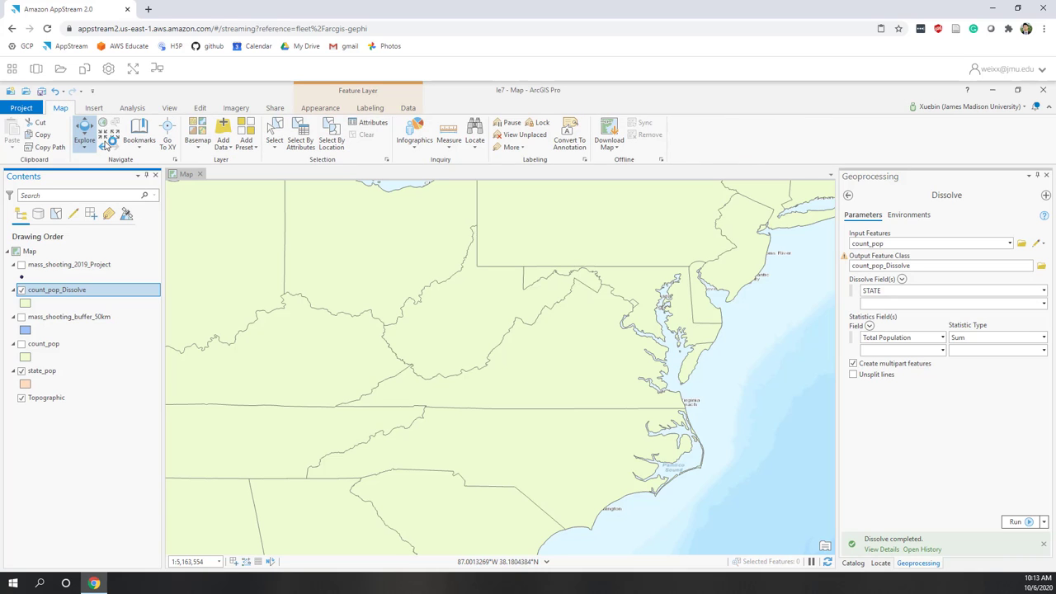
# Step: Set Explore to Visible Layers and compare Virginia's count_pop_Dissolve and state_pop records in the pop-up
pyautogui.click(583, 367)
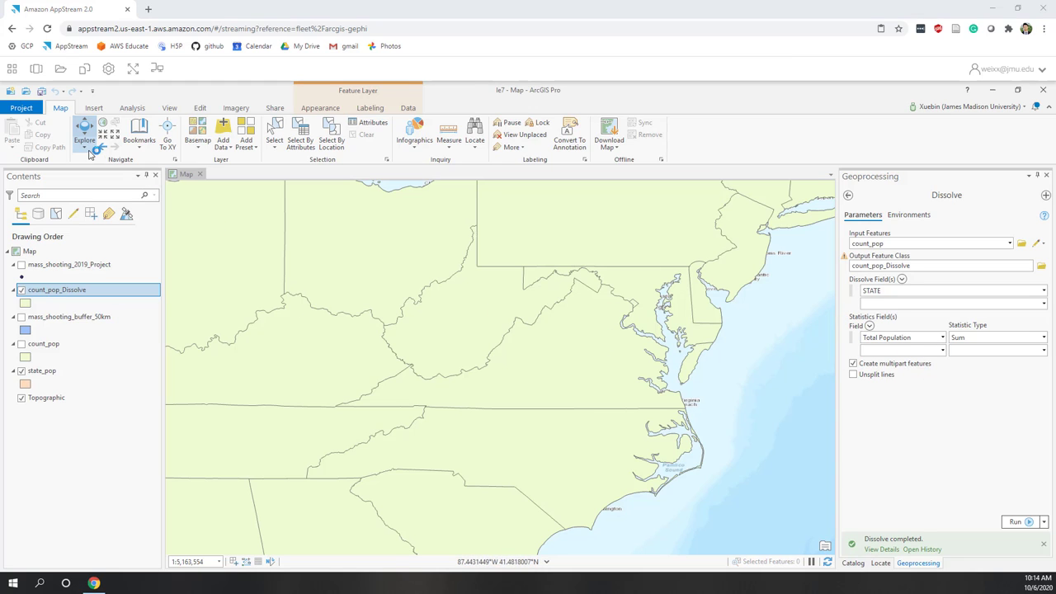
pyautogui.click(84, 148)
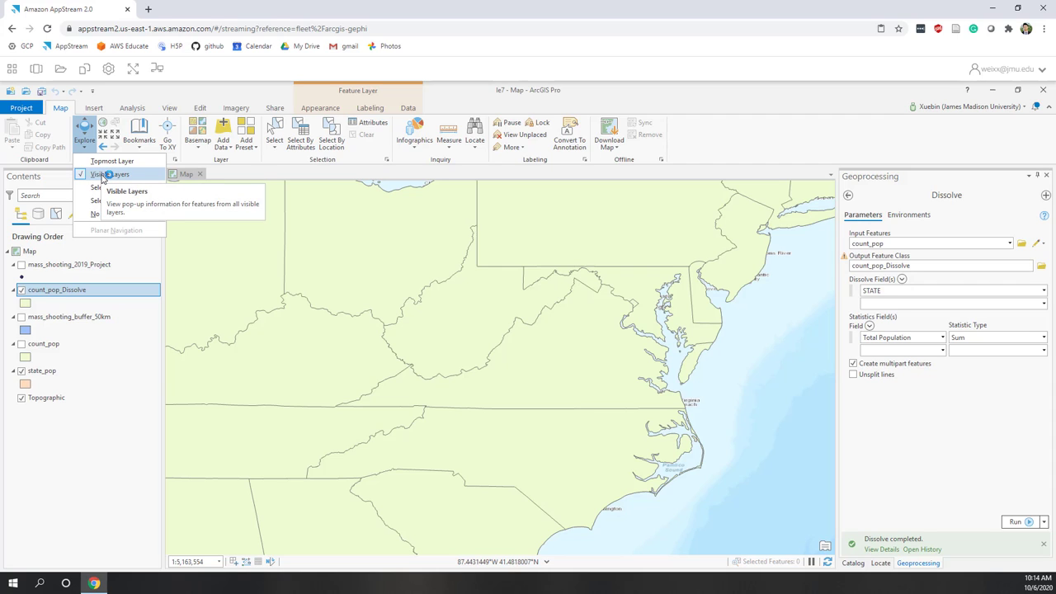
pyautogui.click(103, 178)
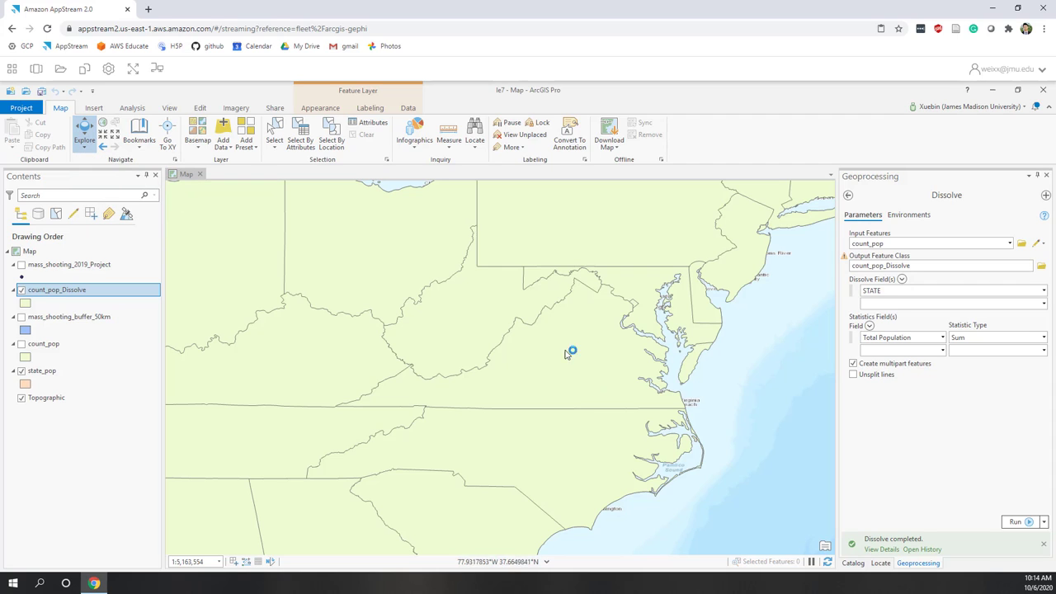
pyautogui.click(601, 324)
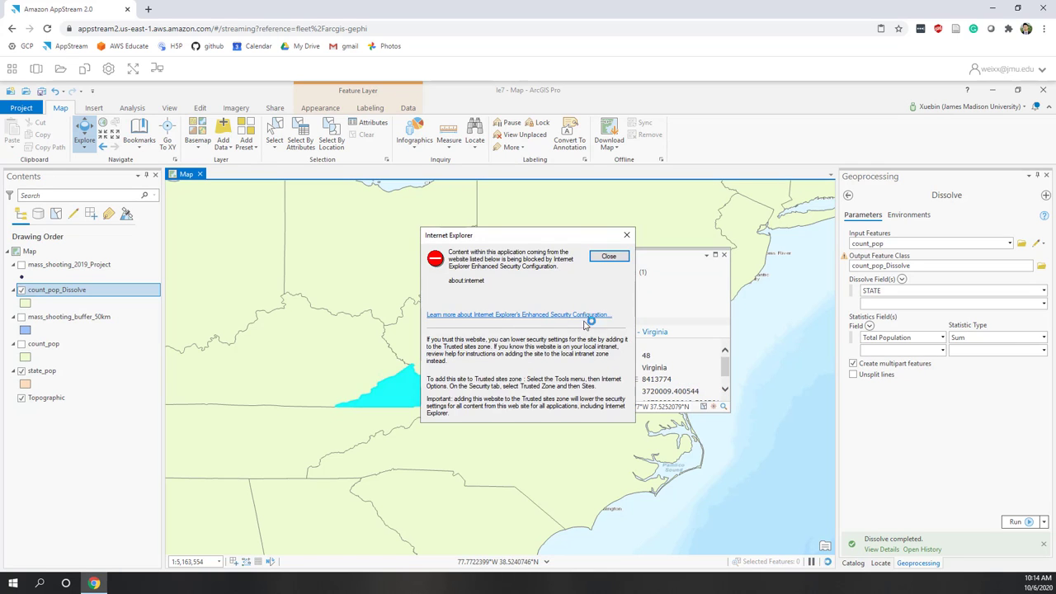
pyautogui.moveTo(627, 255); pyautogui.dragTo(733, 237)
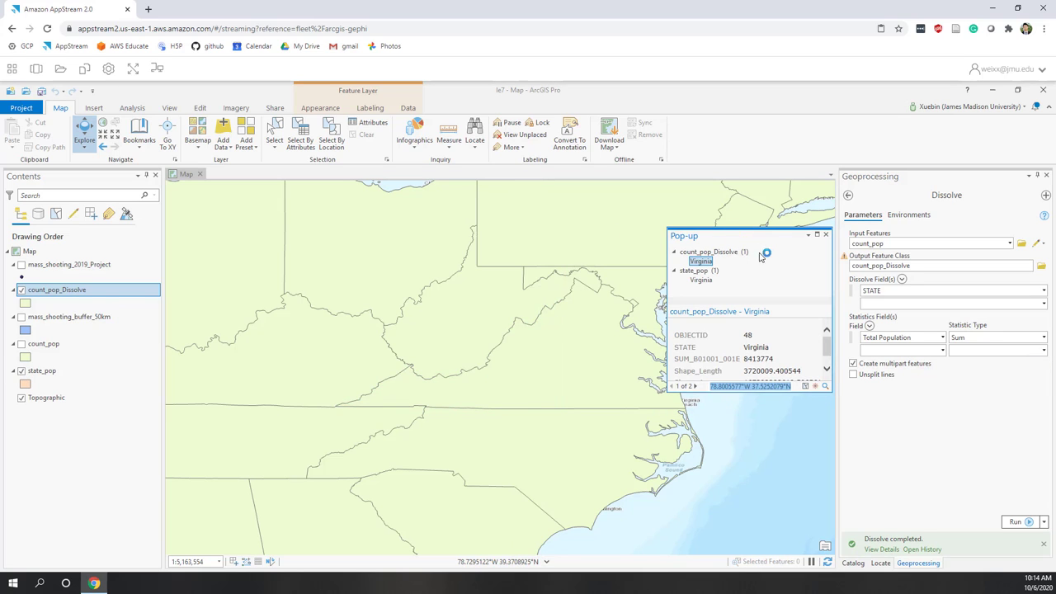
pyautogui.click(700, 262)
pyautogui.click(700, 281)
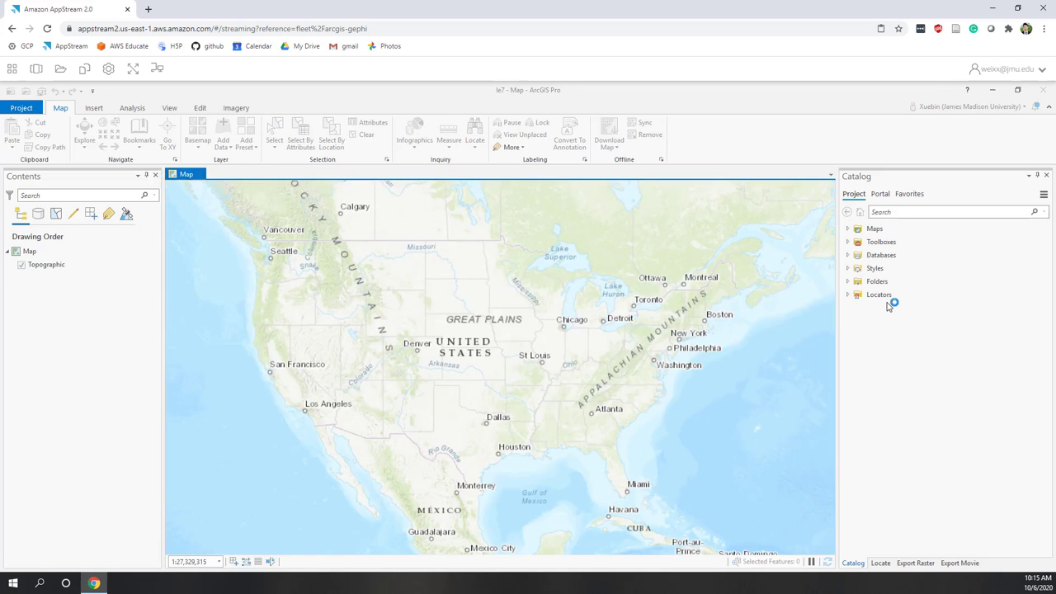
# Step: Drag count_pop_Dissolve and state_pop from lec7.gdb onto the map and zoom to the lower 48
pyautogui.click(847, 281)
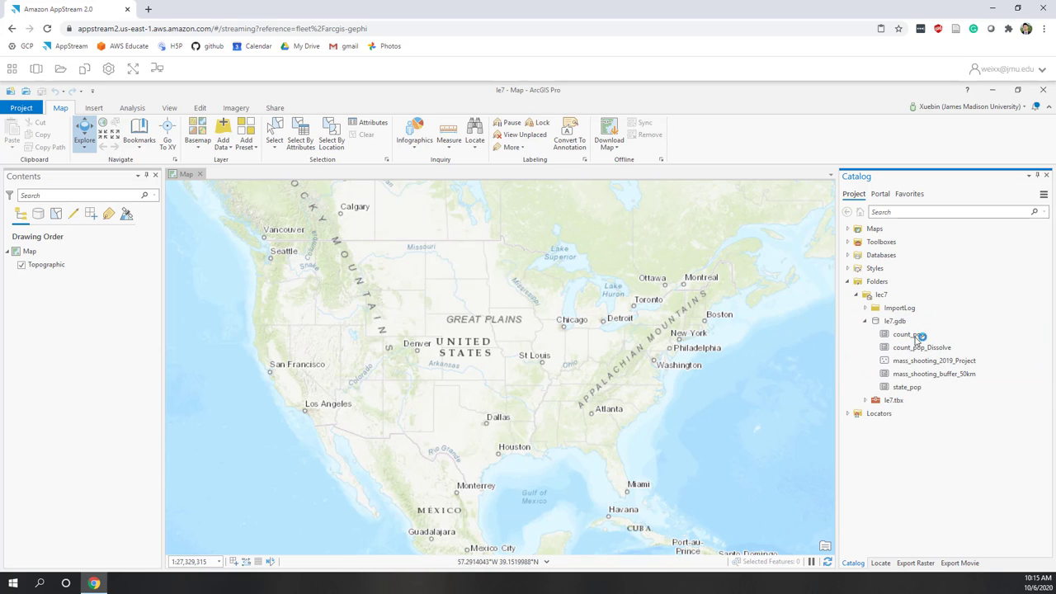
pyautogui.click(934, 387)
pyautogui.click(919, 350)
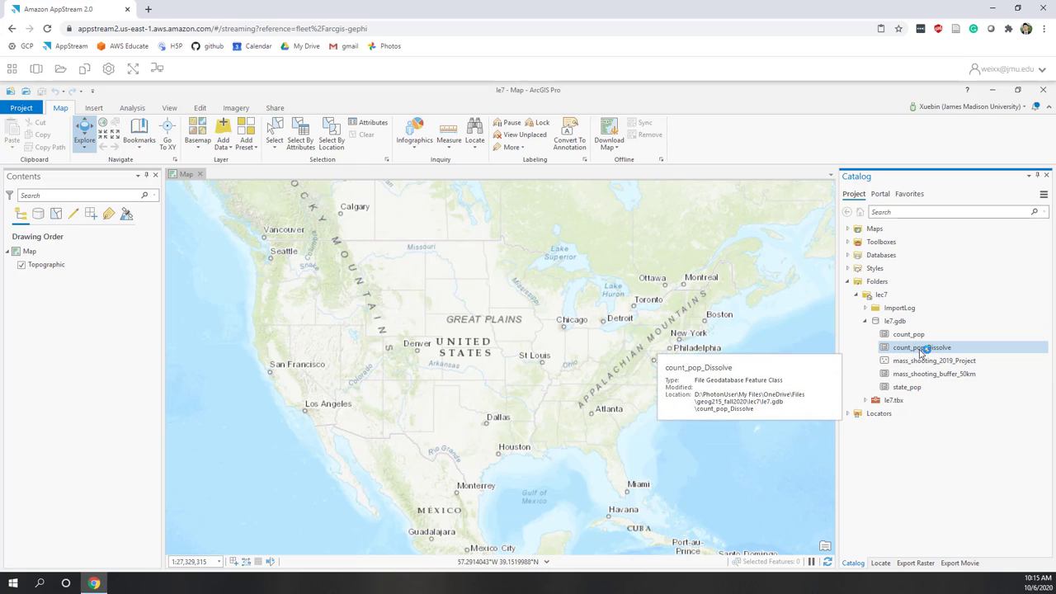
pyautogui.moveTo(916, 350); pyautogui.dragTo(654, 334)
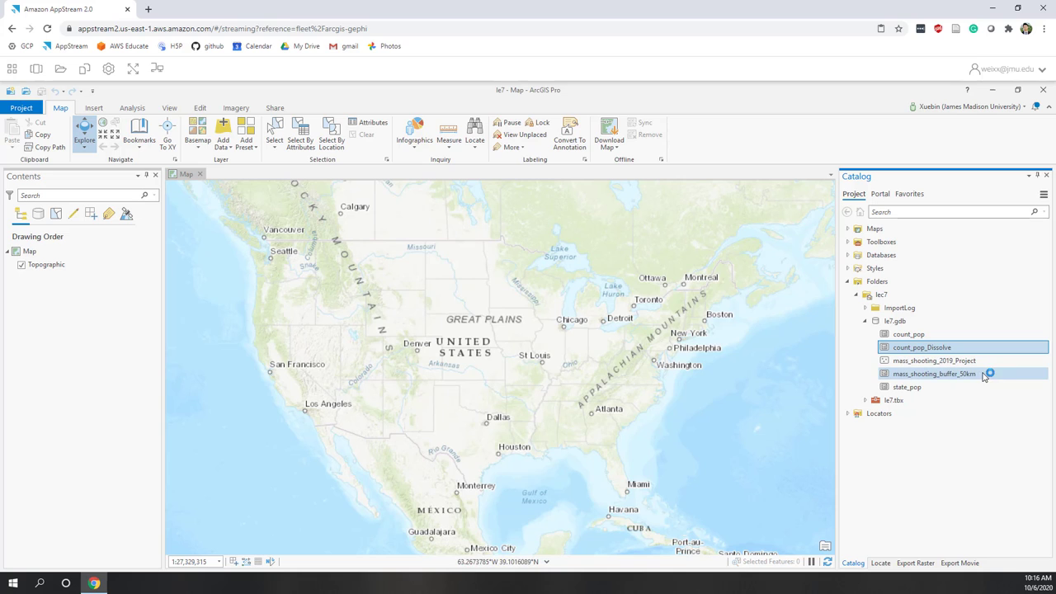
pyautogui.click(905, 387)
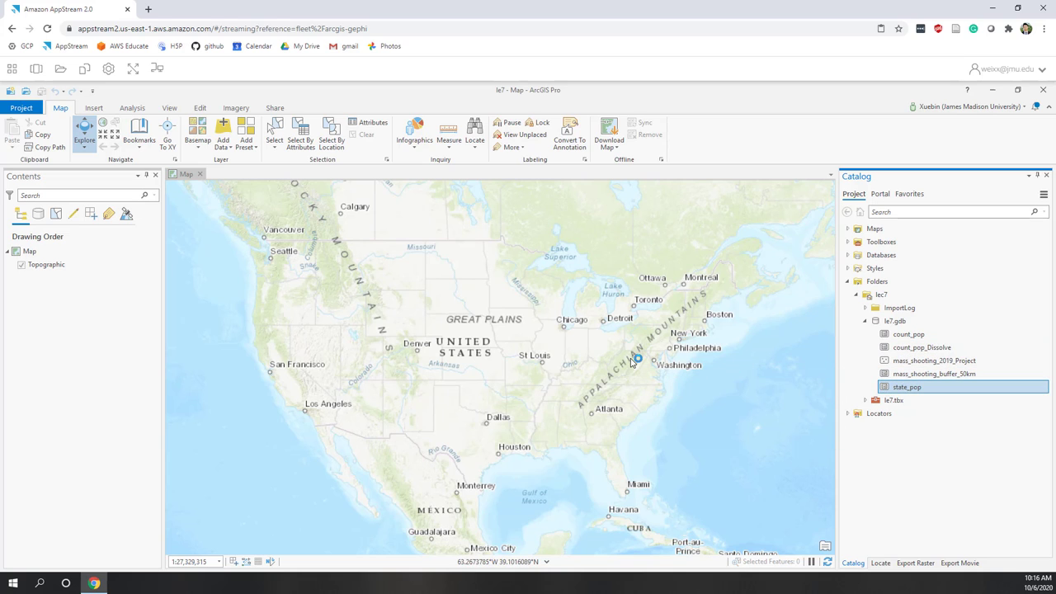
pyautogui.moveTo(918, 348); pyautogui.dragTo(660, 408)
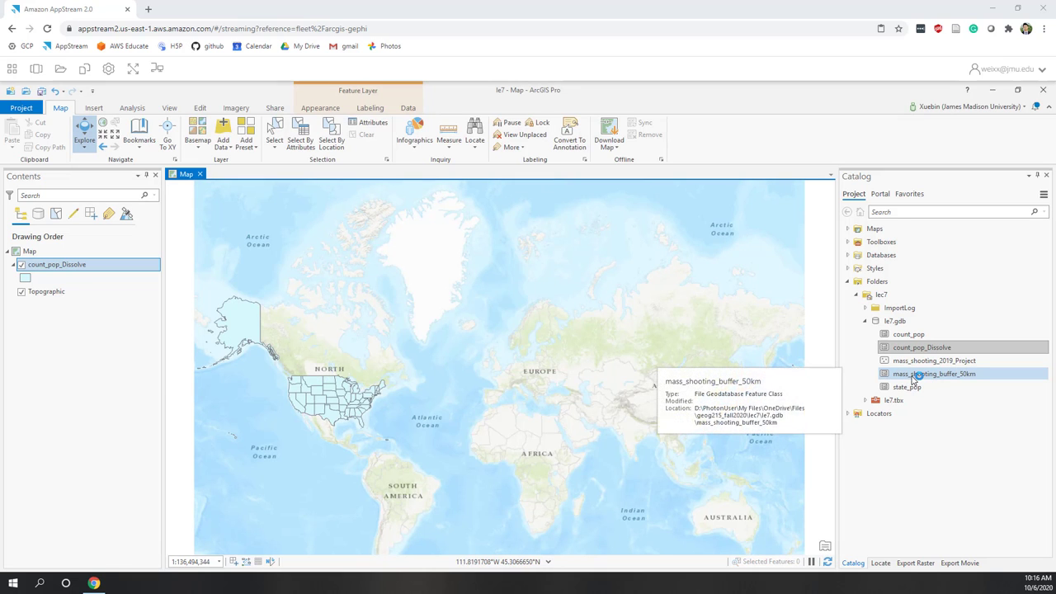
pyautogui.click(913, 375)
pyautogui.click(909, 387)
pyautogui.moveTo(872, 387); pyautogui.dragTo(460, 354)
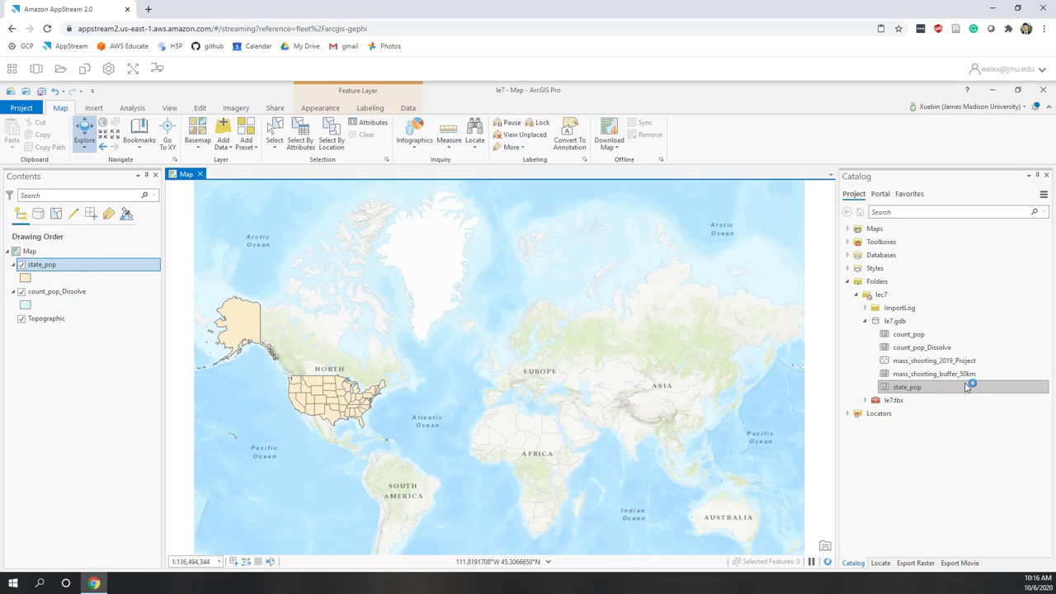
pyautogui.scroll(4, 294, 401)
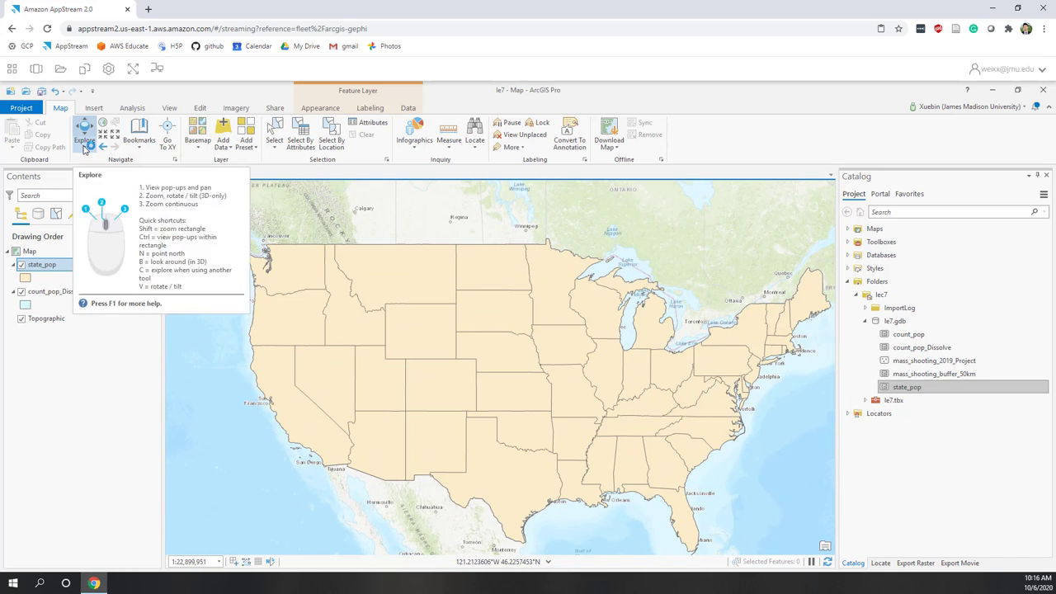
pyautogui.click(84, 146)
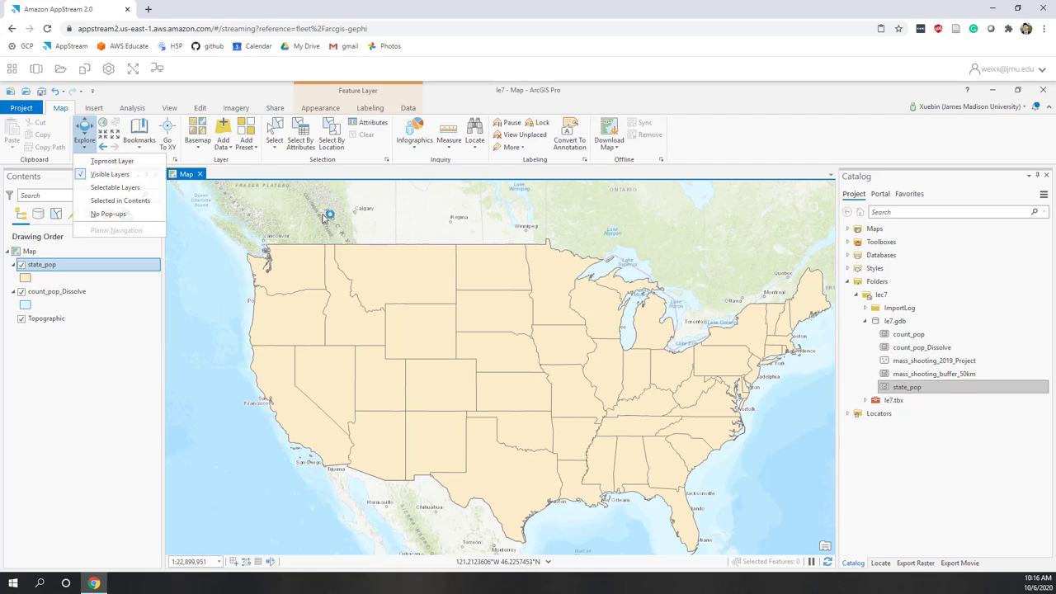
pyautogui.click(107, 174)
pyautogui.click(719, 402)
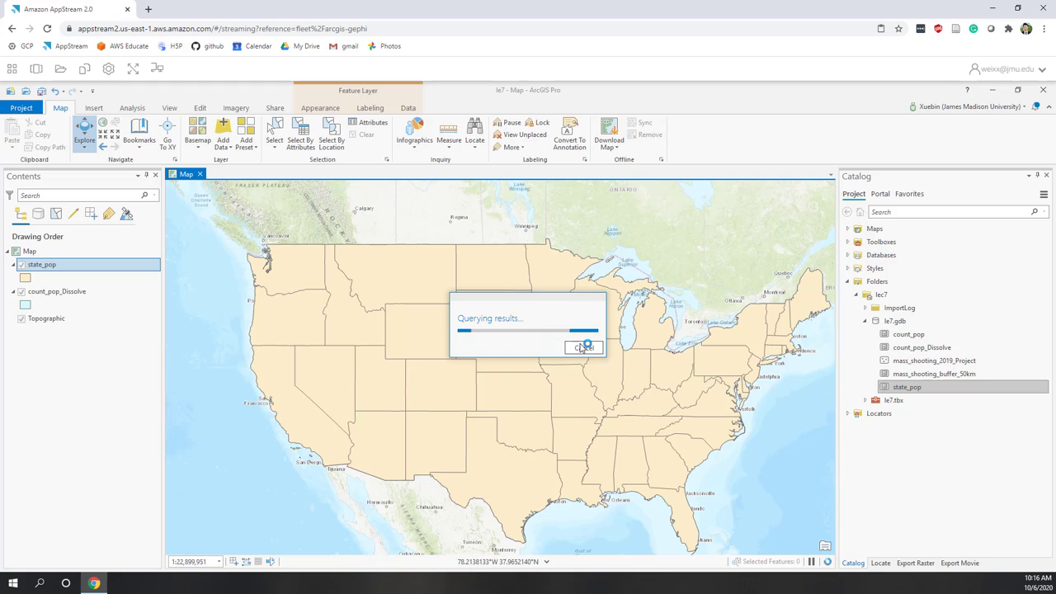
pyautogui.click(608, 258)
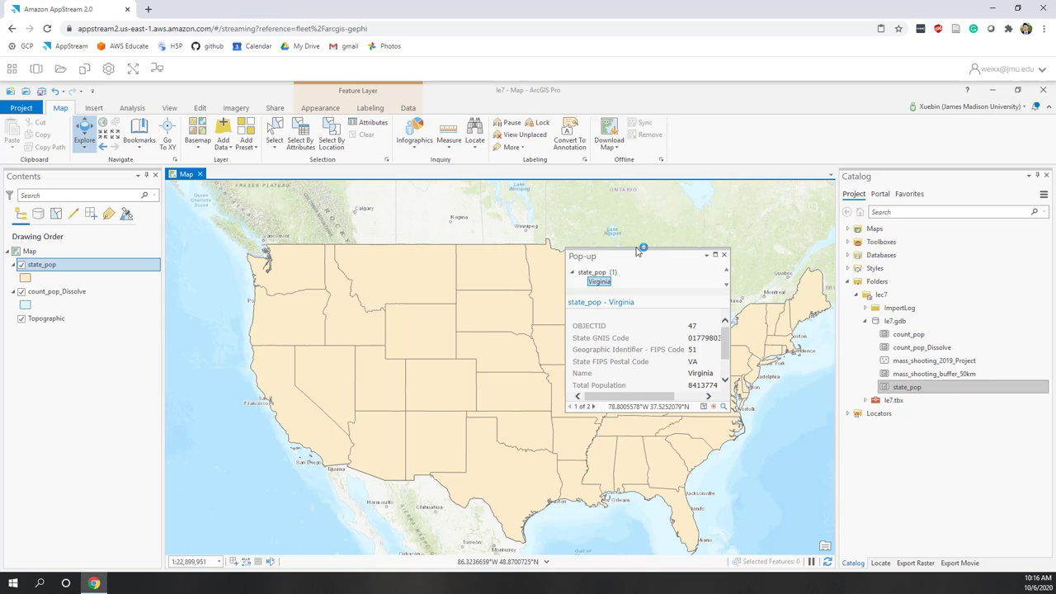
pyautogui.moveTo(632, 234); pyautogui.dragTo(631, 229)
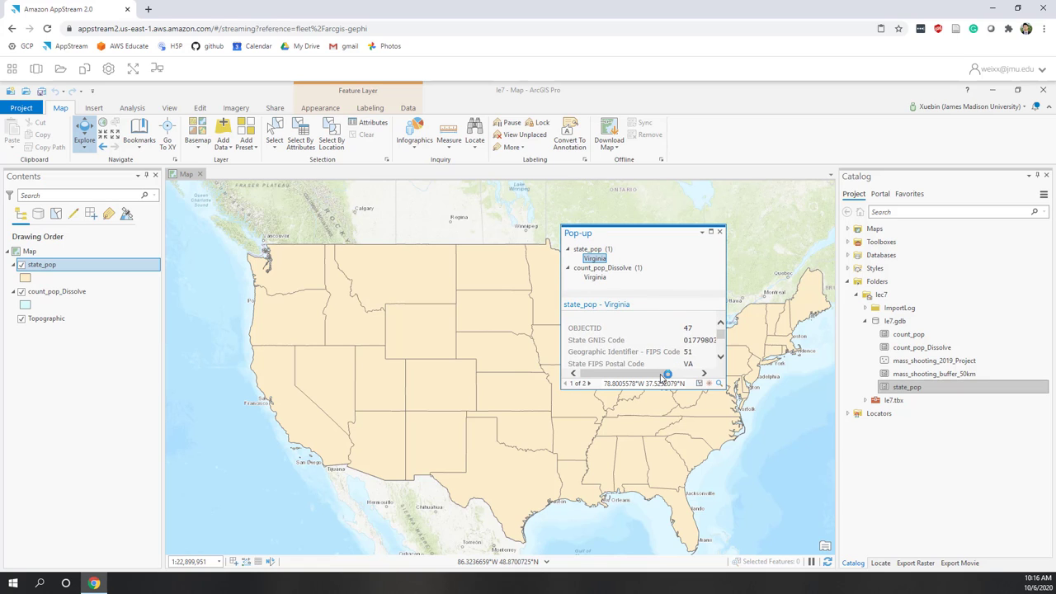
pyautogui.moveTo(721, 339); pyautogui.dragTo(721, 340)
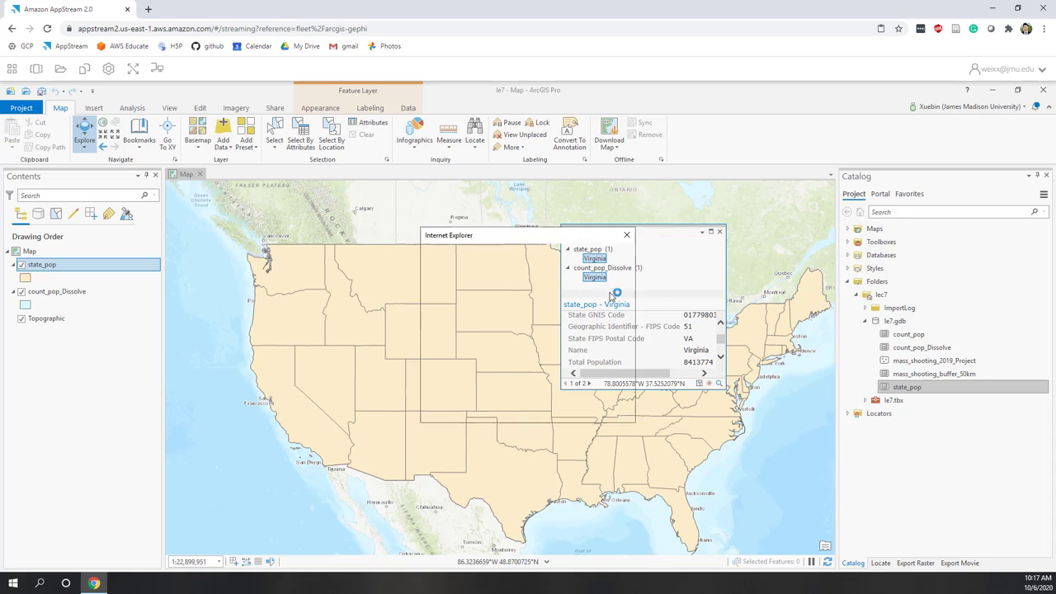
pyautogui.click(610, 258)
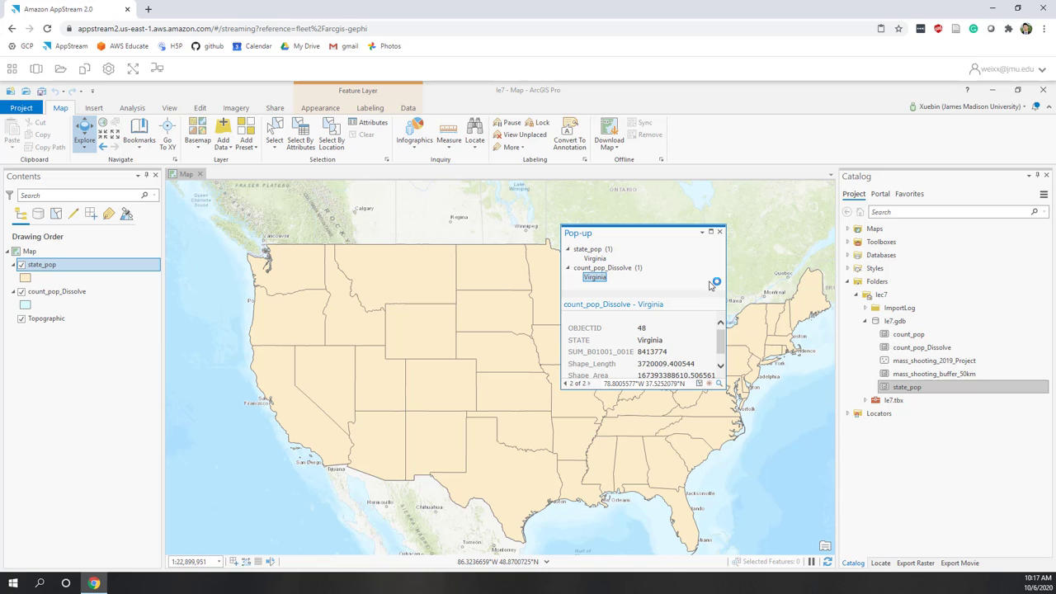
pyautogui.click(720, 233)
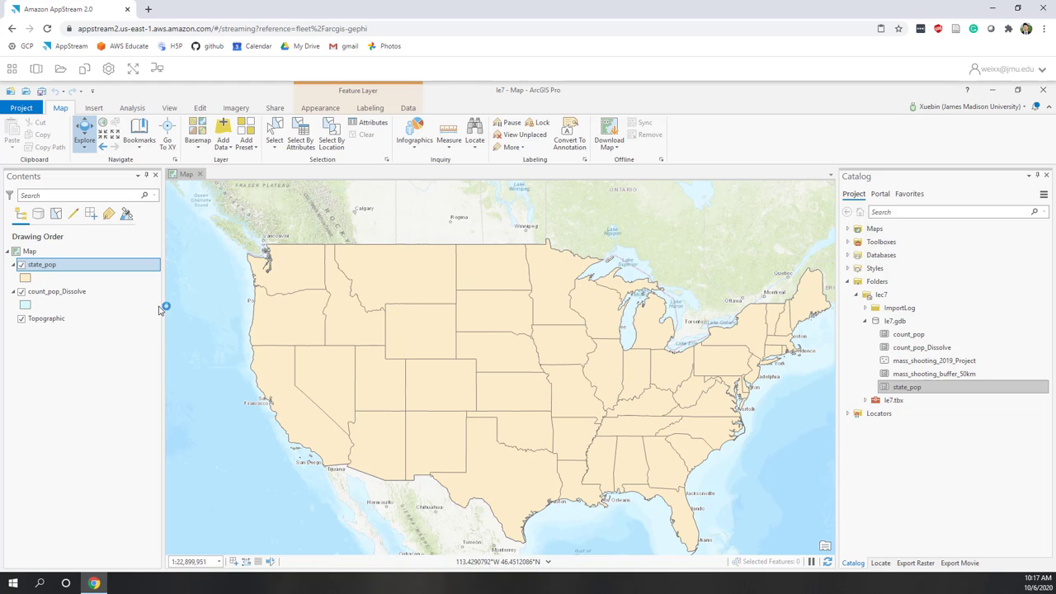
# Step: Remove the count_pop_Dissolve layer from the map
pyautogui.click(132, 109)
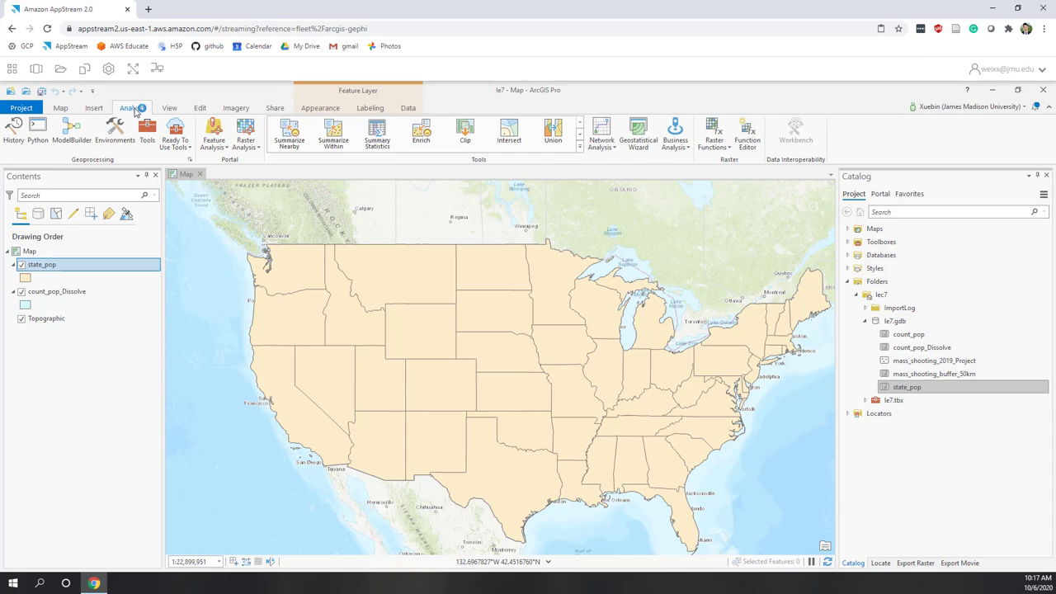
pyautogui.rightClick(64, 292)
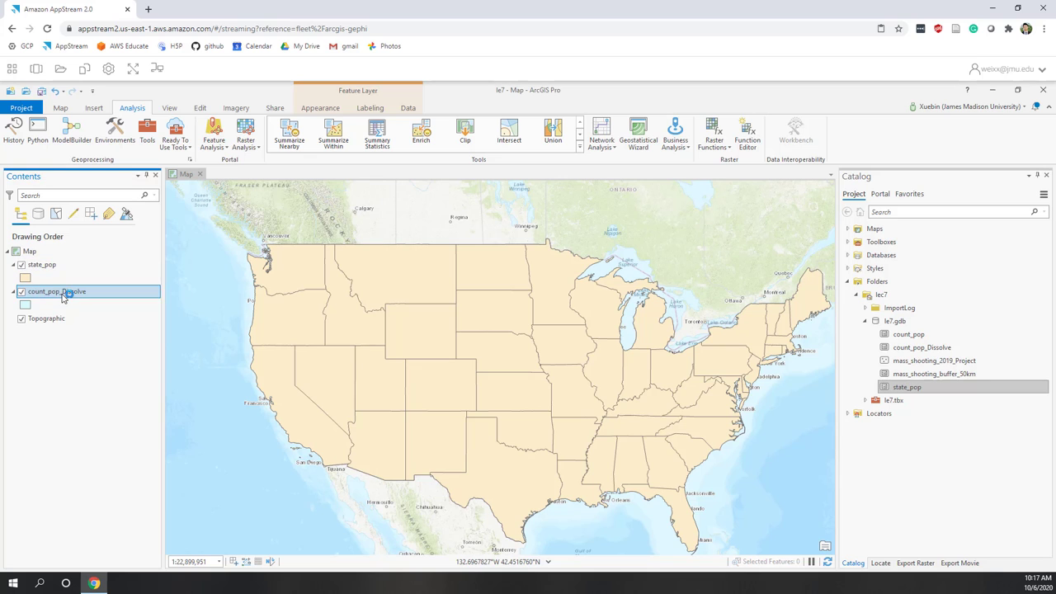
pyautogui.click(90, 240)
# Step: Identify Virginia on the map, dismiss the security warning, and close its attribute window
pyautogui.click(717, 408)
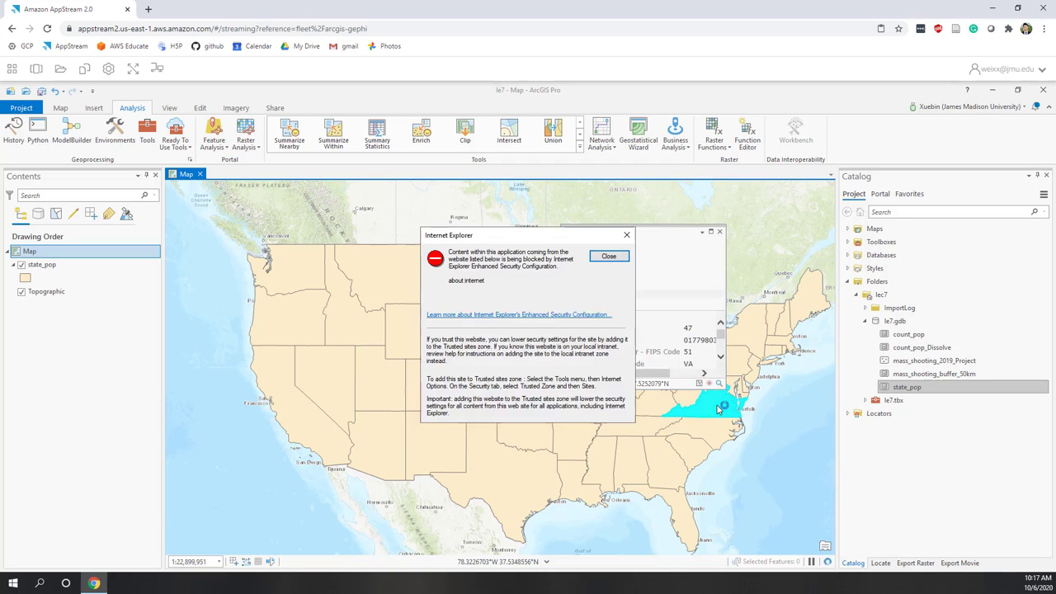
pyautogui.click(609, 256)
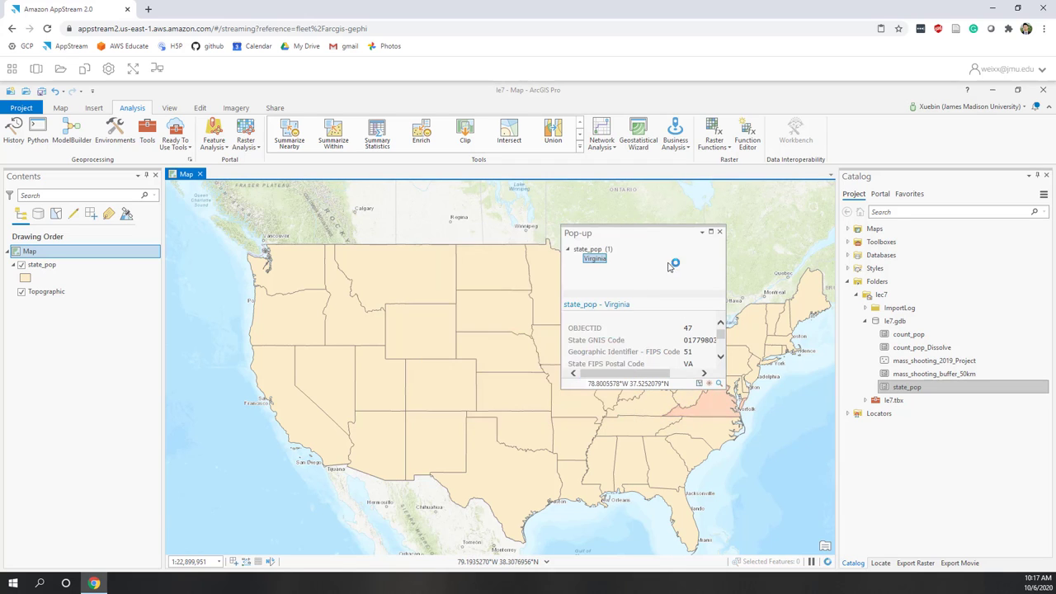
pyautogui.click(720, 232)
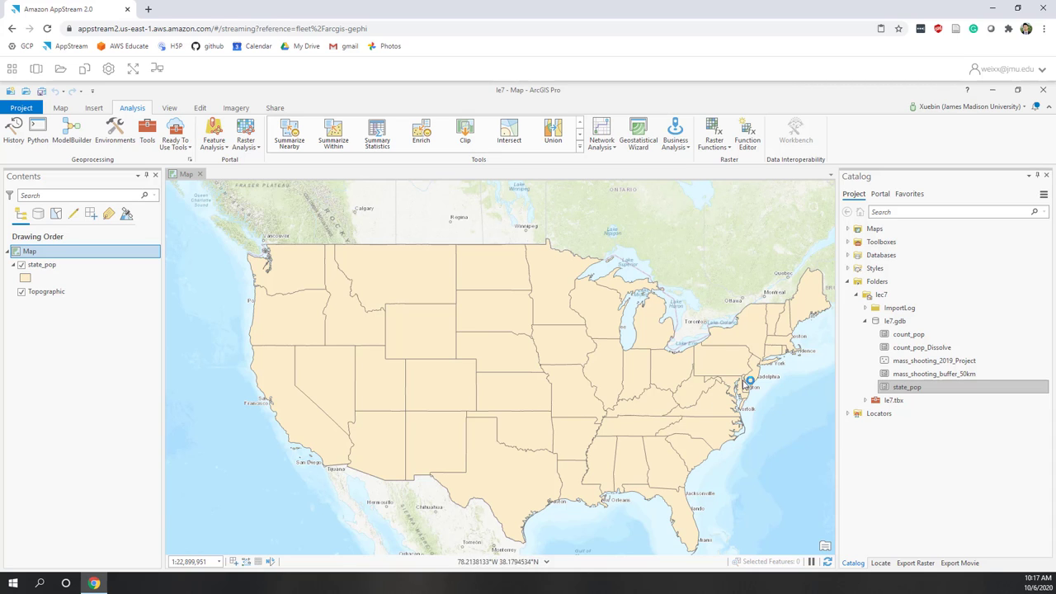
# Step: Open the Geoprocessing pane from the Analysis tab's Tools
pyautogui.click(580, 149)
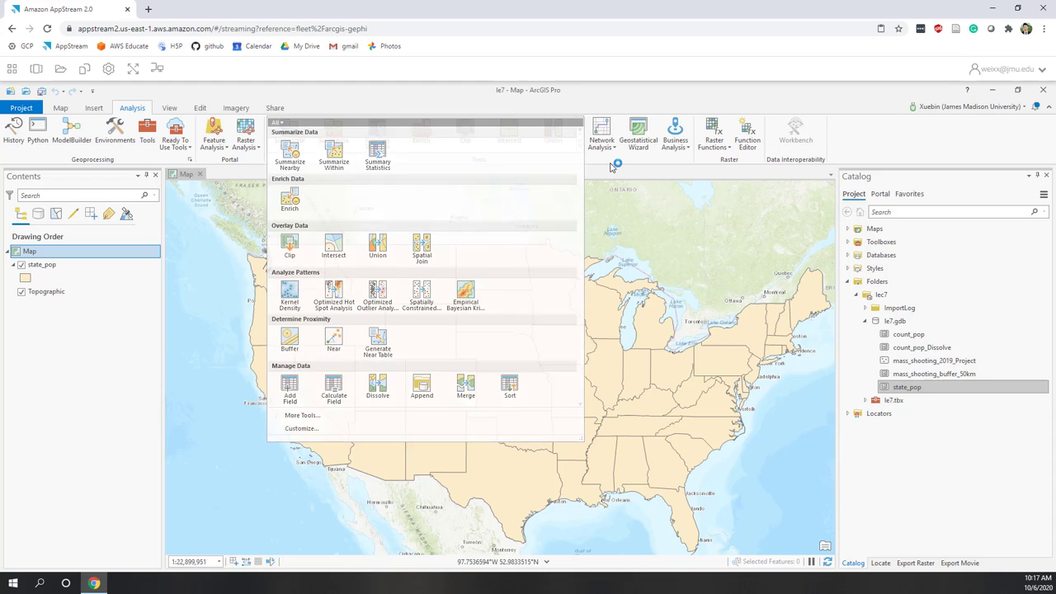
pyautogui.click(347, 173)
pyautogui.click(147, 132)
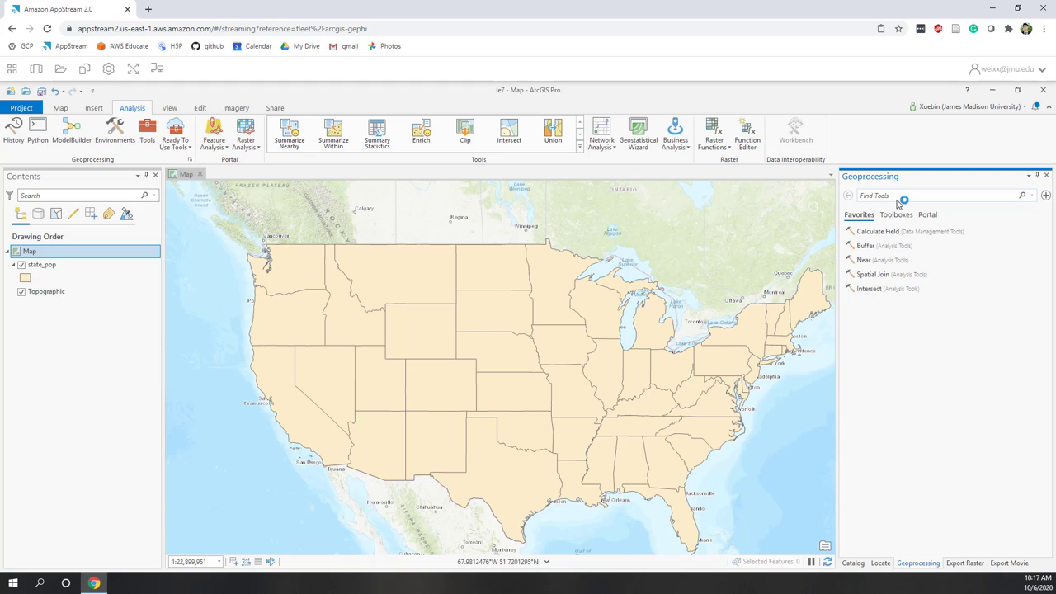
# Step: Search the tools for select and open Select (Analysis Tools)
pyautogui.click(897, 200)
pyautogui.write('select')
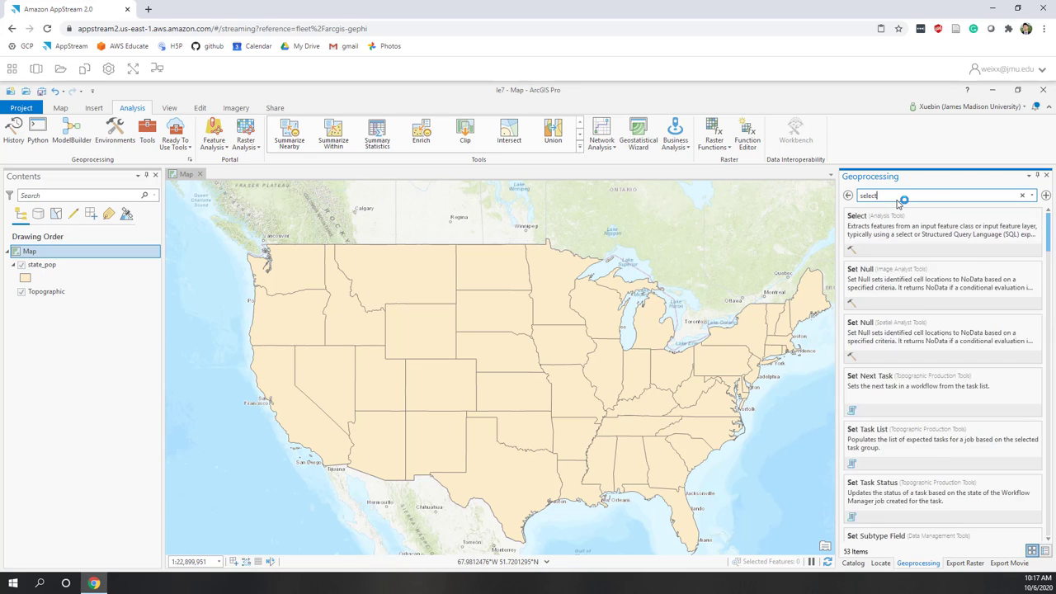
pyautogui.click(857, 217)
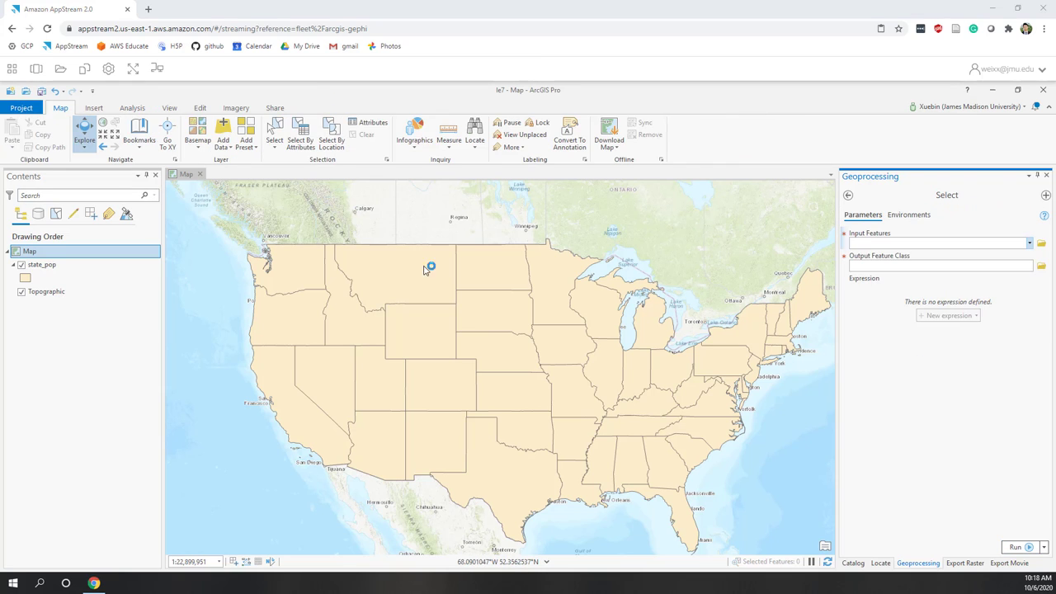
# Step: Set the Select tool's input features to state_pop and the output feature class to VA
pyautogui.click(328, 141)
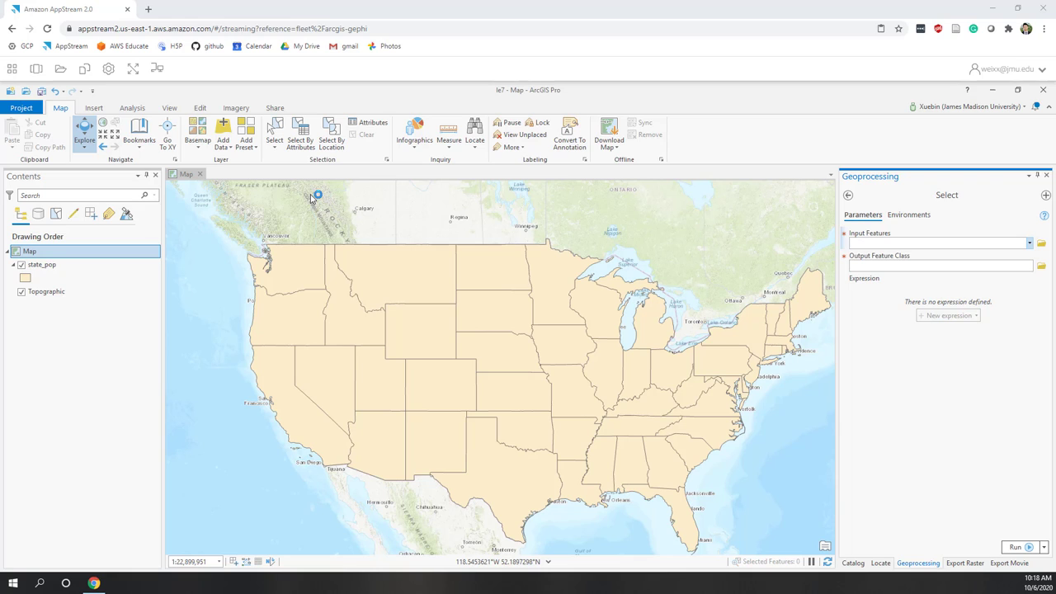
pyautogui.click(1029, 244)
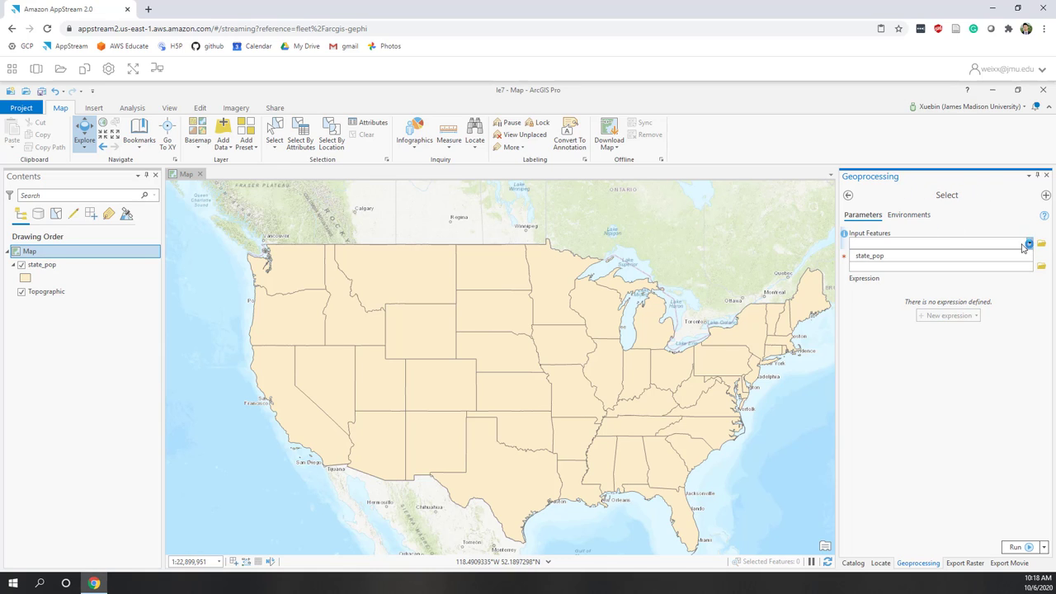
pyautogui.click(874, 256)
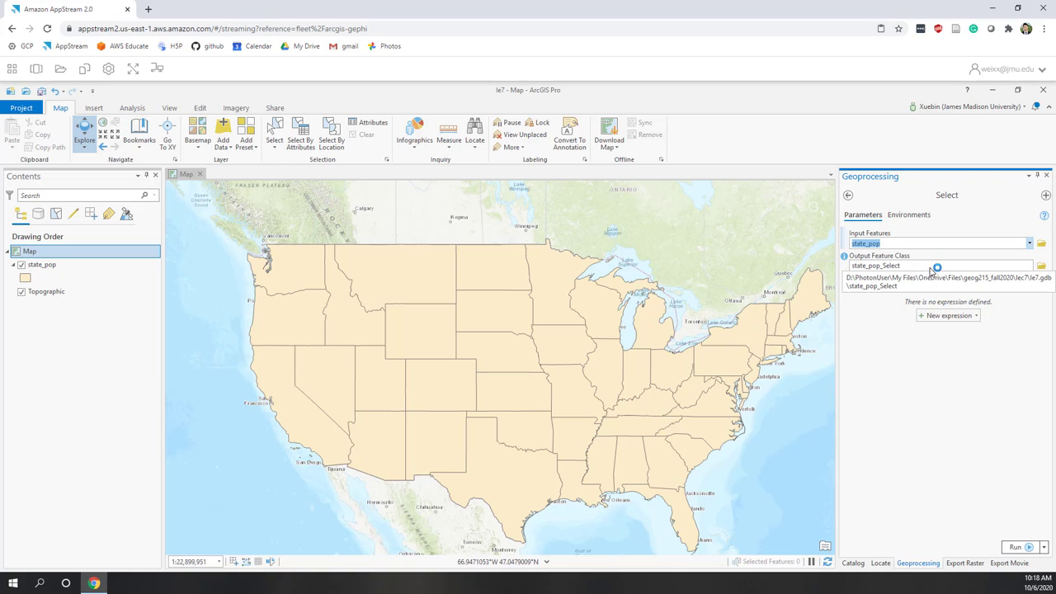
pyautogui.moveTo(916, 268); pyautogui.dragTo(984, 267)
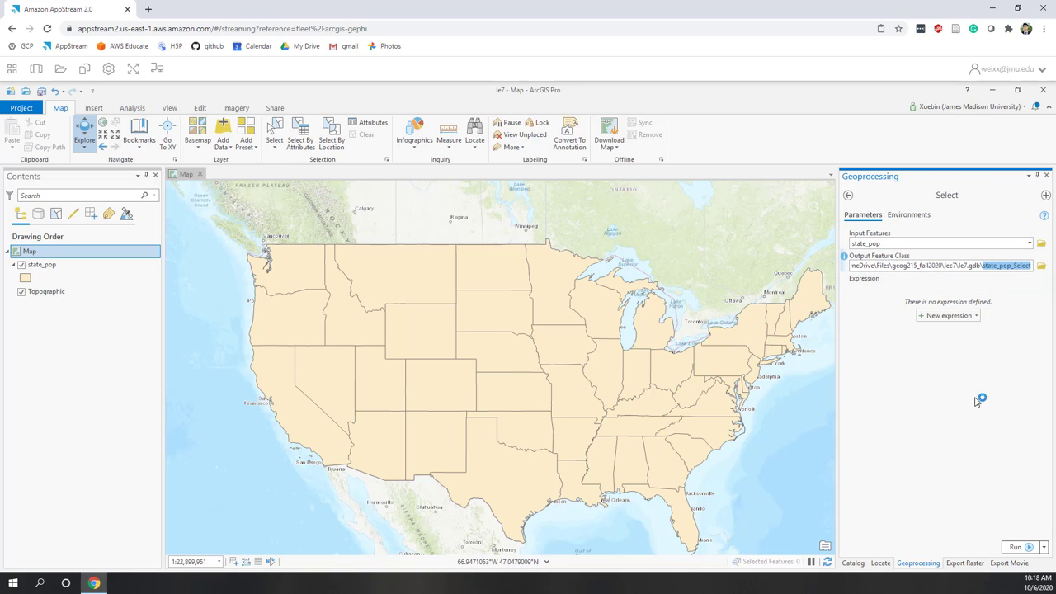
pyautogui.write('VA')
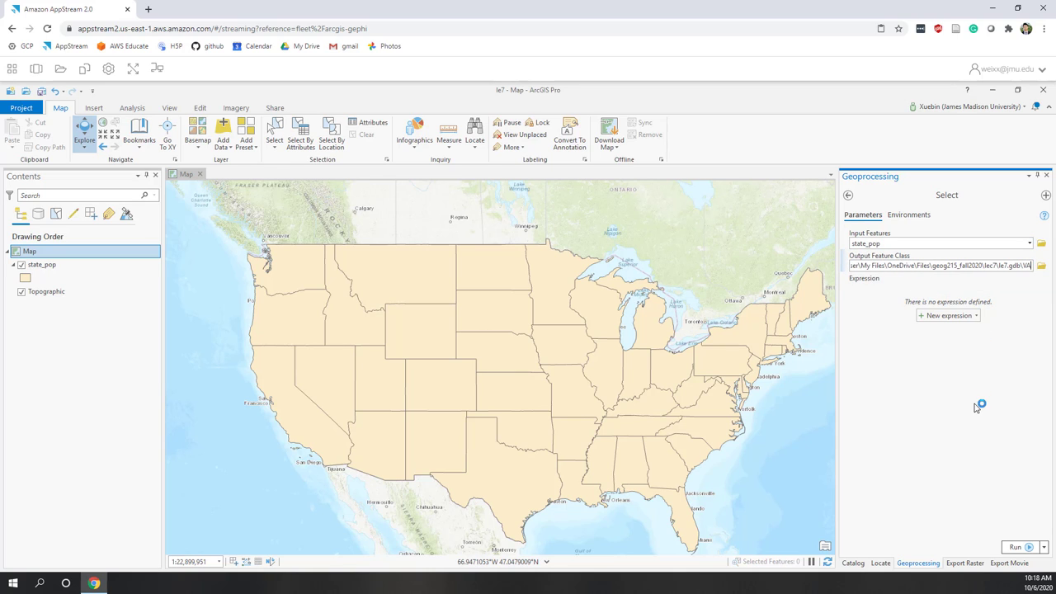
# Step: Add the expression Name is equal to Virginia and run Select
pyautogui.click(965, 320)
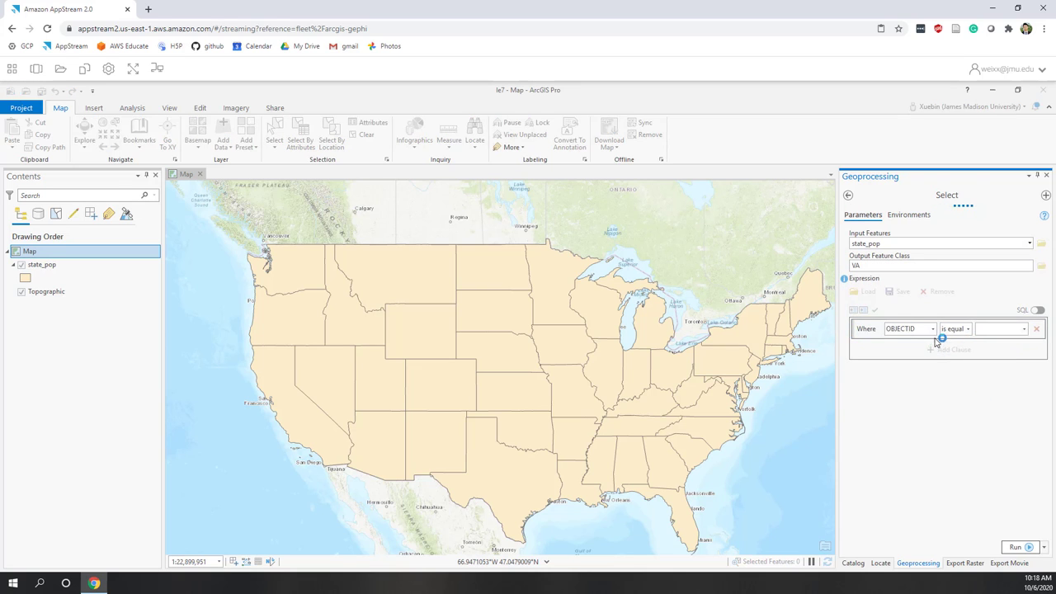
pyautogui.click(933, 331)
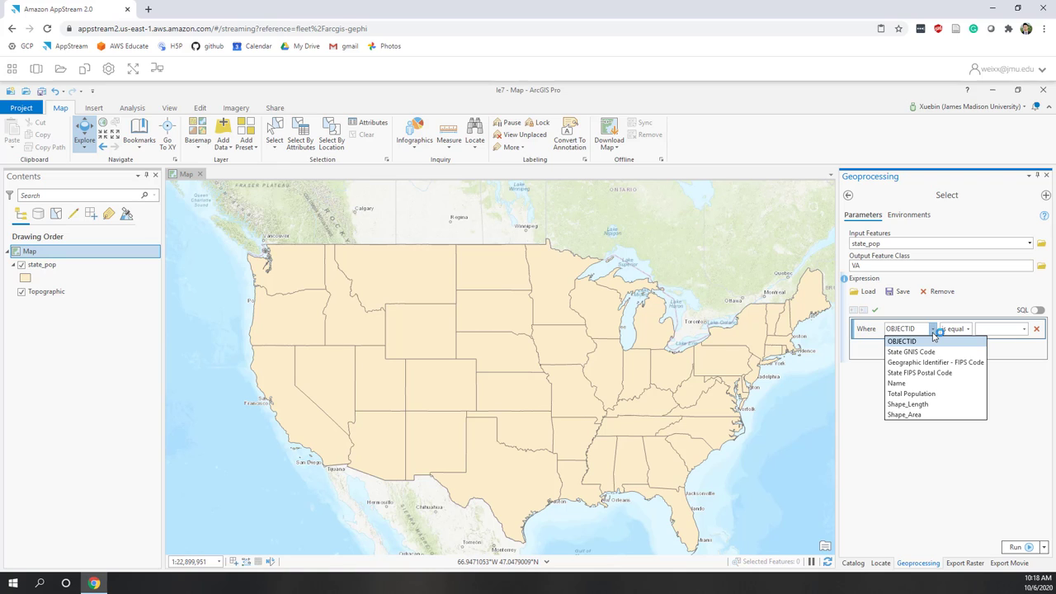
pyautogui.click(938, 384)
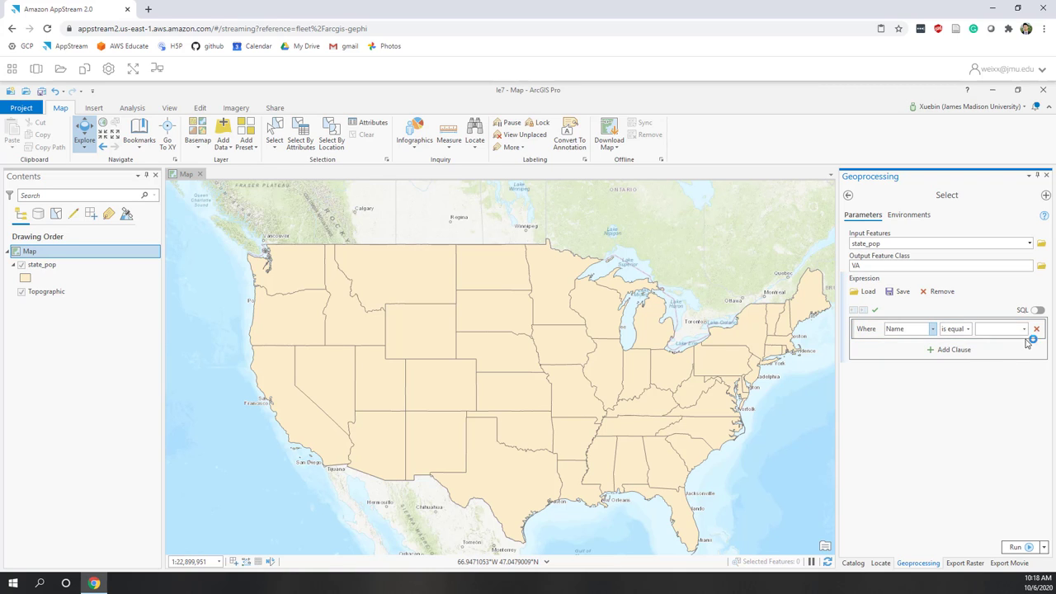
pyautogui.click(1023, 329)
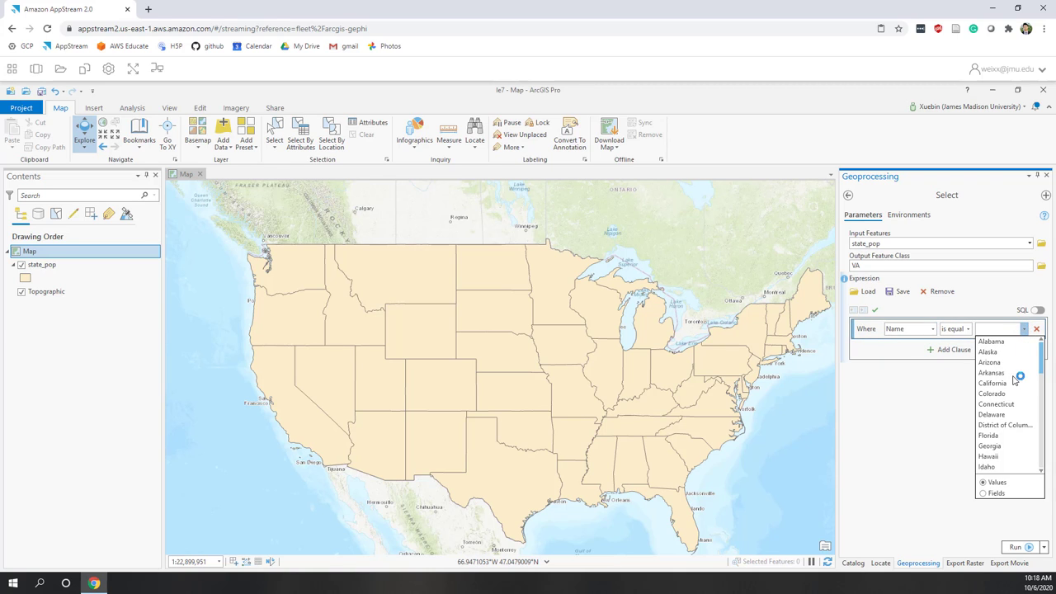
pyautogui.scroll(-13, 1027, 423)
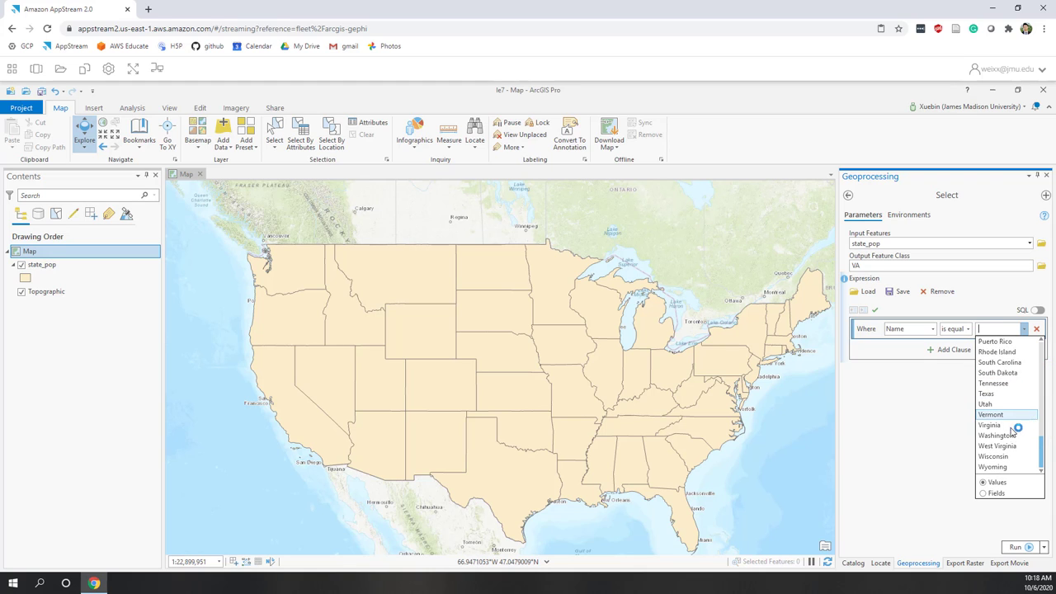
pyautogui.click(998, 425)
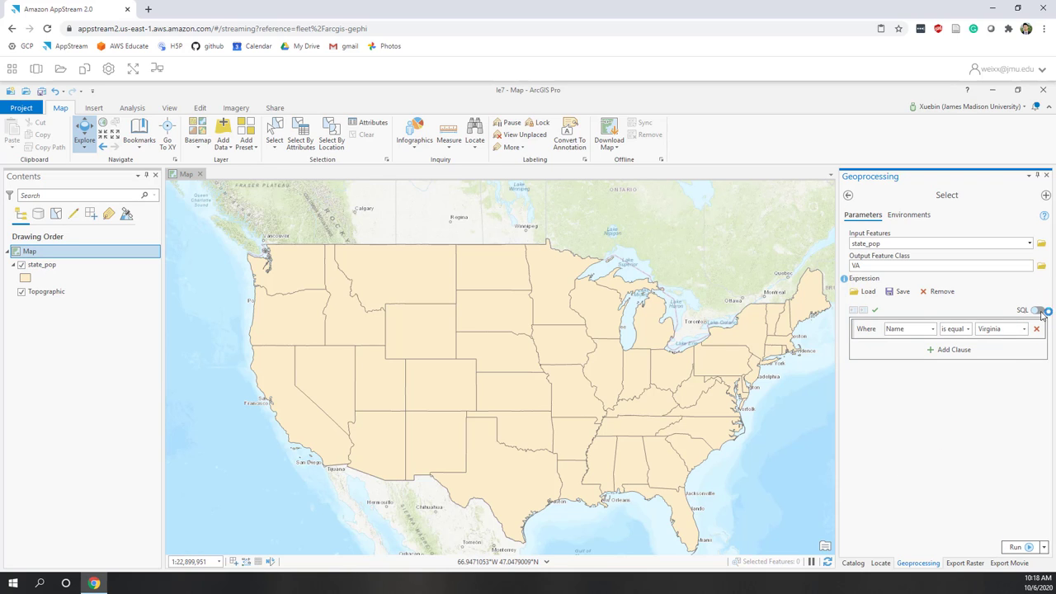
pyautogui.click(1016, 548)
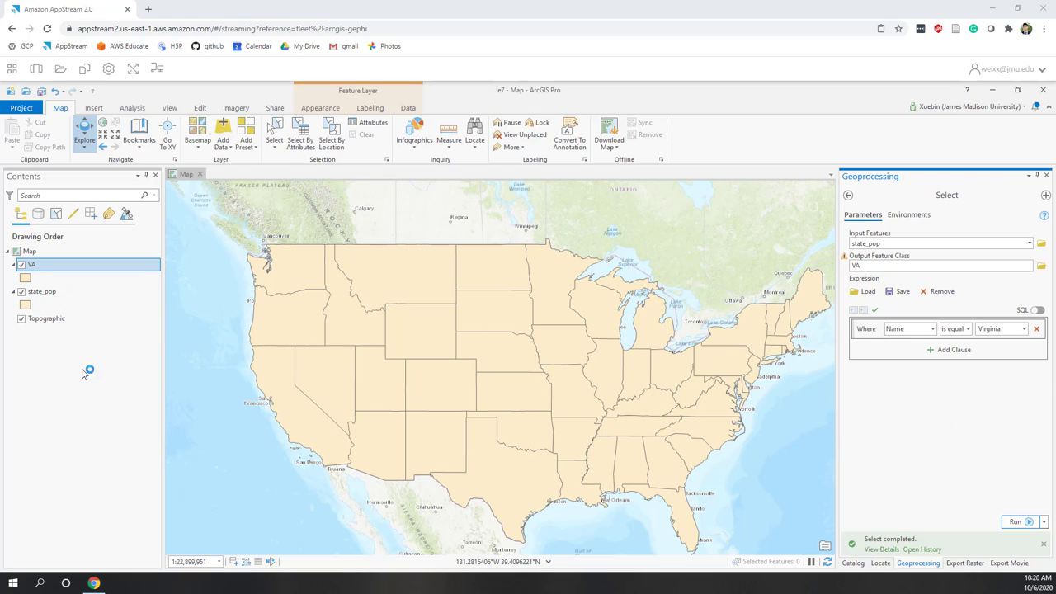
# Step: Hide state_pop, verify the VA feature class in le7.gdb, and return to Select's parameters
pyautogui.click(22, 293)
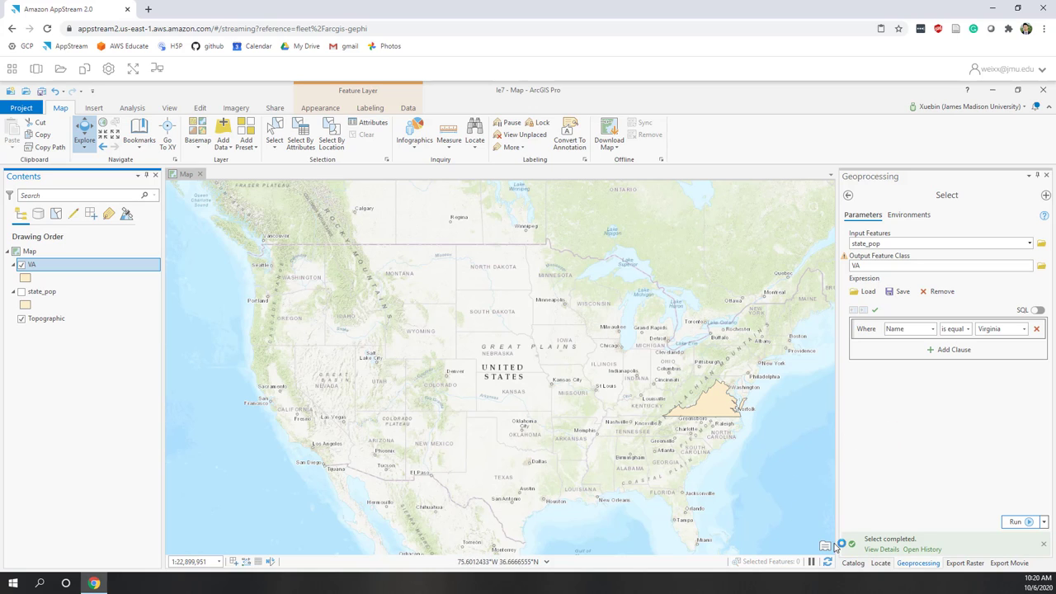
pyautogui.click(855, 562)
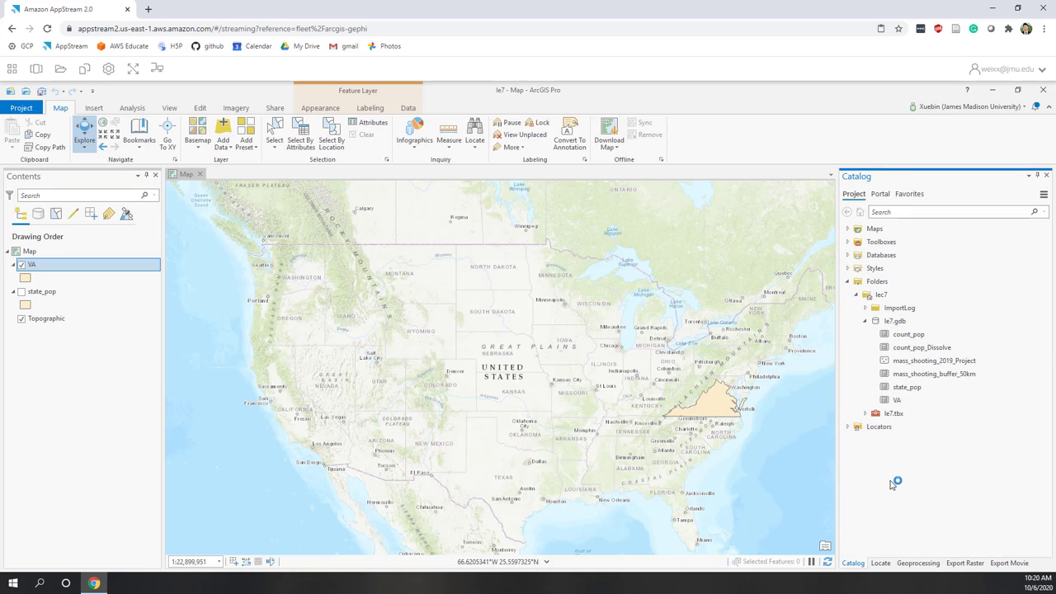
pyautogui.click(896, 400)
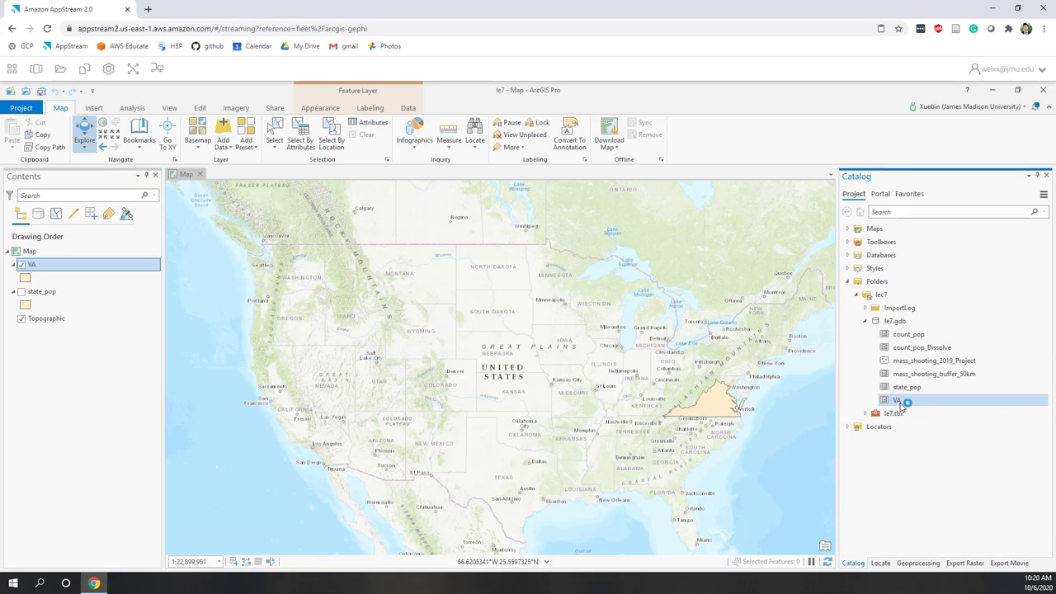
pyautogui.click(901, 336)
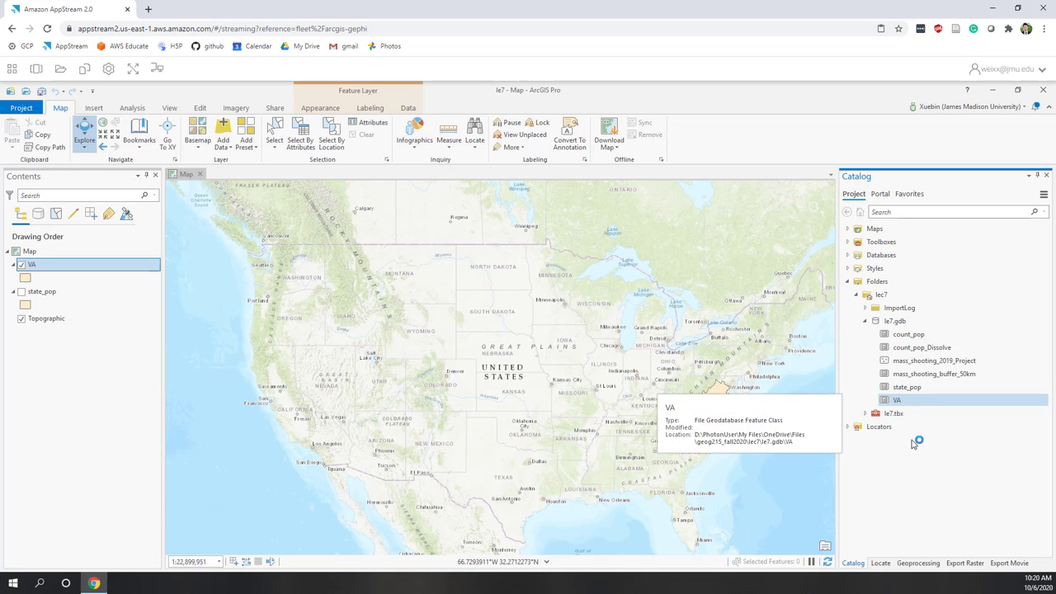
pyautogui.click(908, 562)
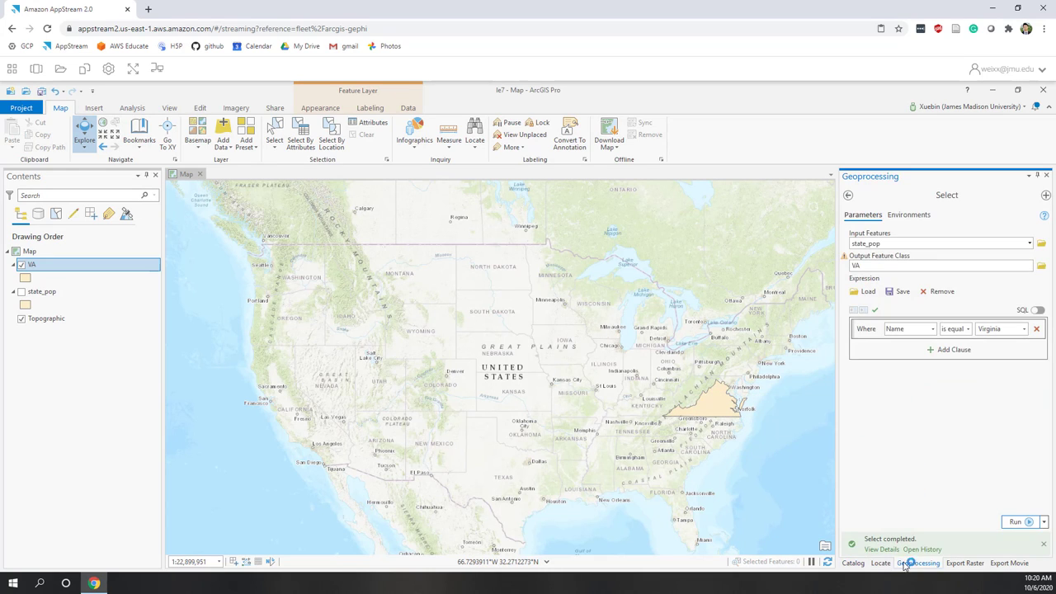
# Step: Change the output to MD and the Name value to Maryland, then run Select
pyautogui.click(873, 266)
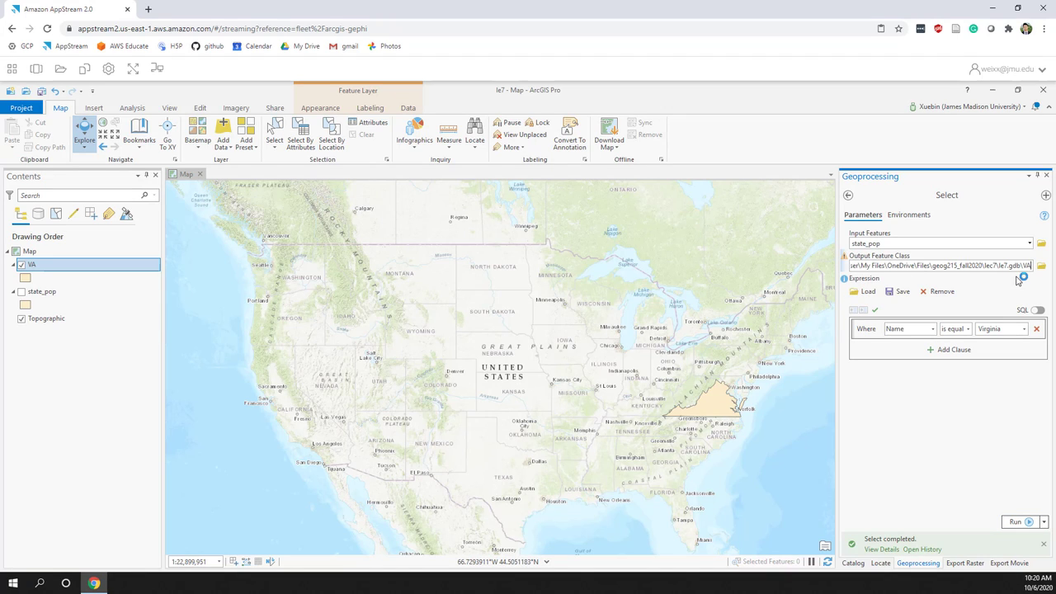
pyautogui.press('BackSpace')
pyautogui.press('BackSpace')
pyautogui.write('MD')
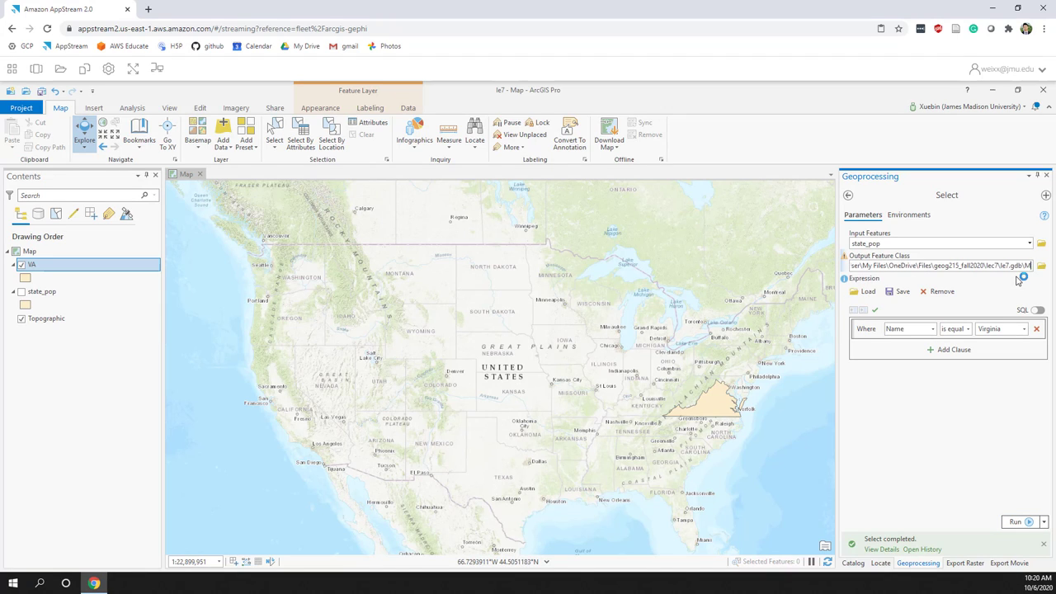
pyautogui.click(962, 448)
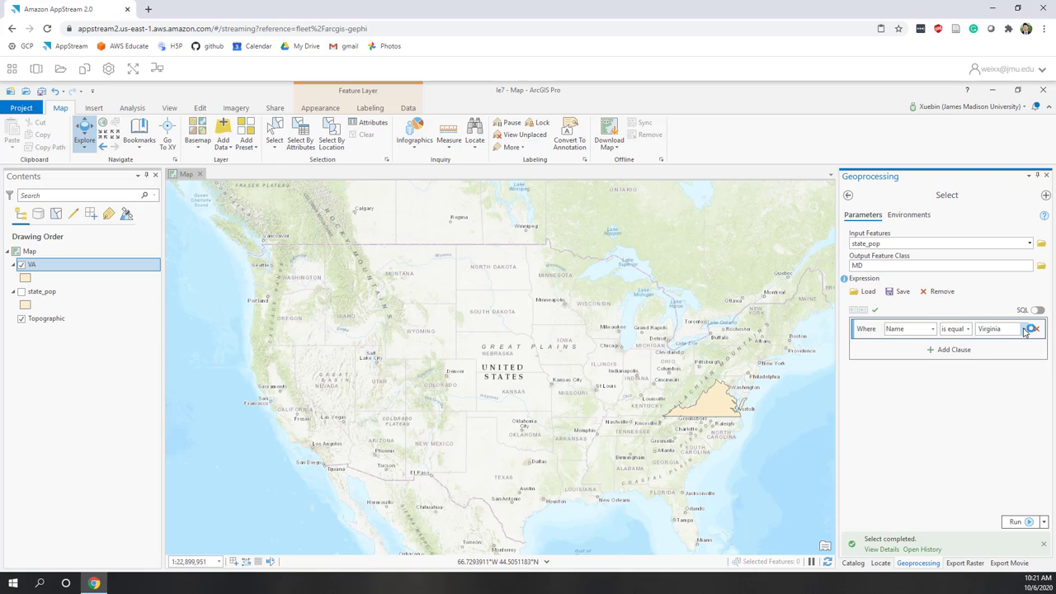
pyautogui.click(1025, 330)
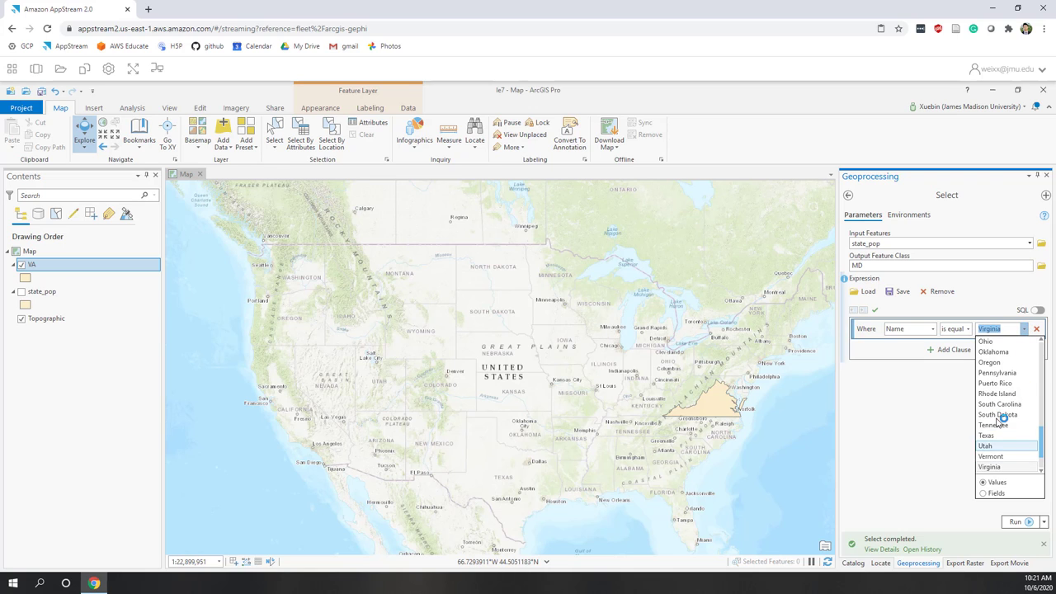
pyautogui.scroll(3, 1002, 425)
pyautogui.scroll(2, 1002, 421)
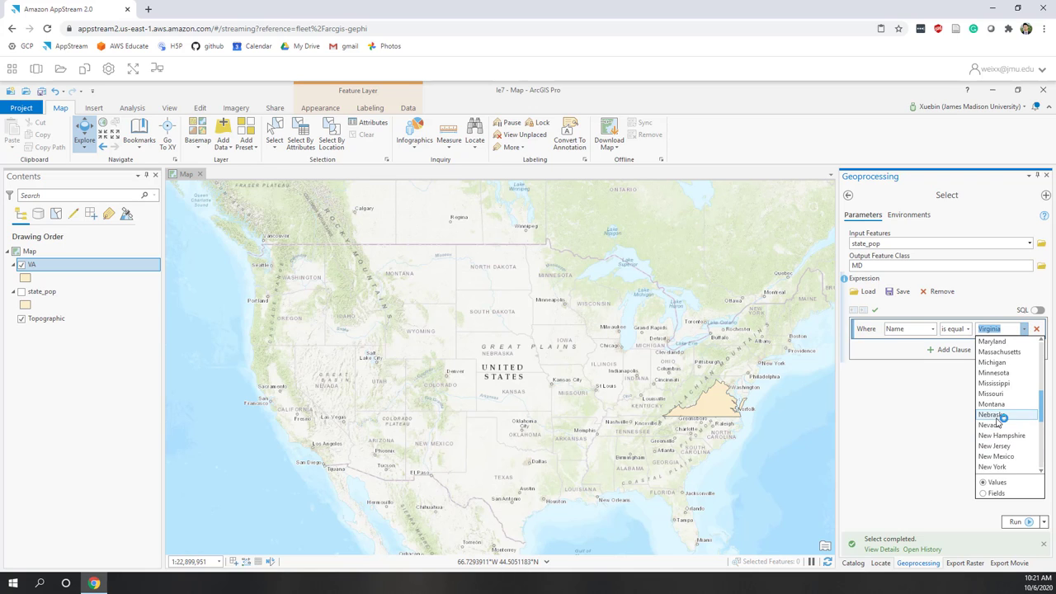
pyautogui.click(1004, 341)
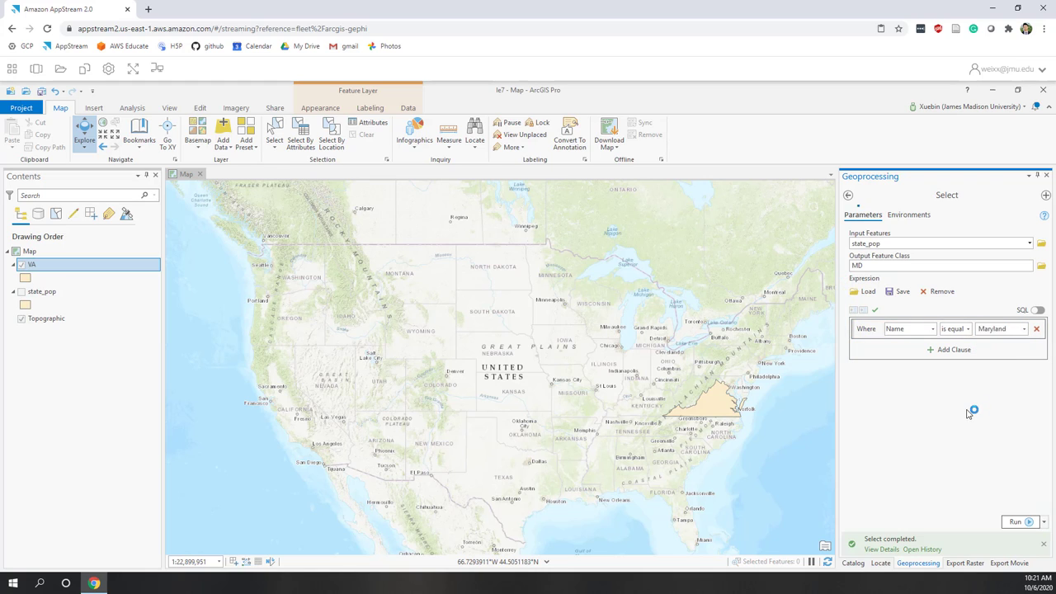
pyautogui.click(1024, 522)
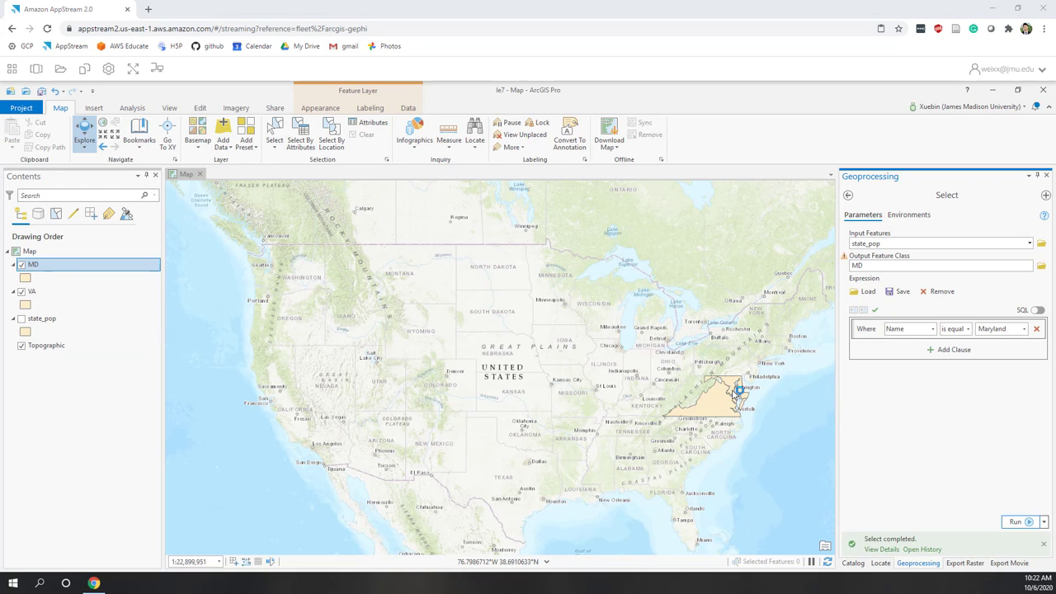
# Step: Locate the MD feature class under le7.gdb in the Catalog and open it
pyautogui.click(854, 563)
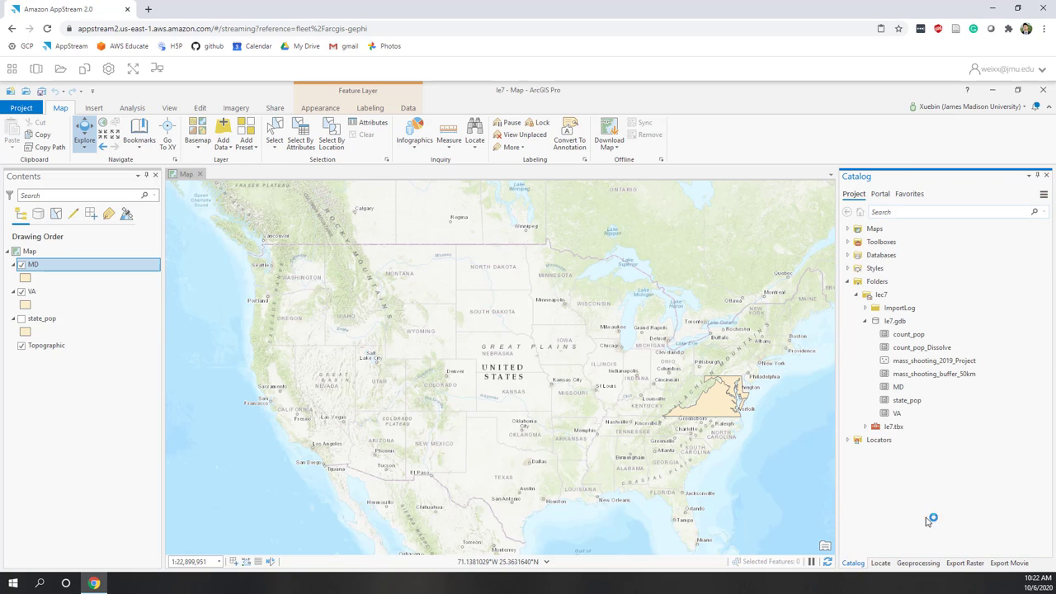
pyautogui.click(899, 414)
pyautogui.click(899, 387)
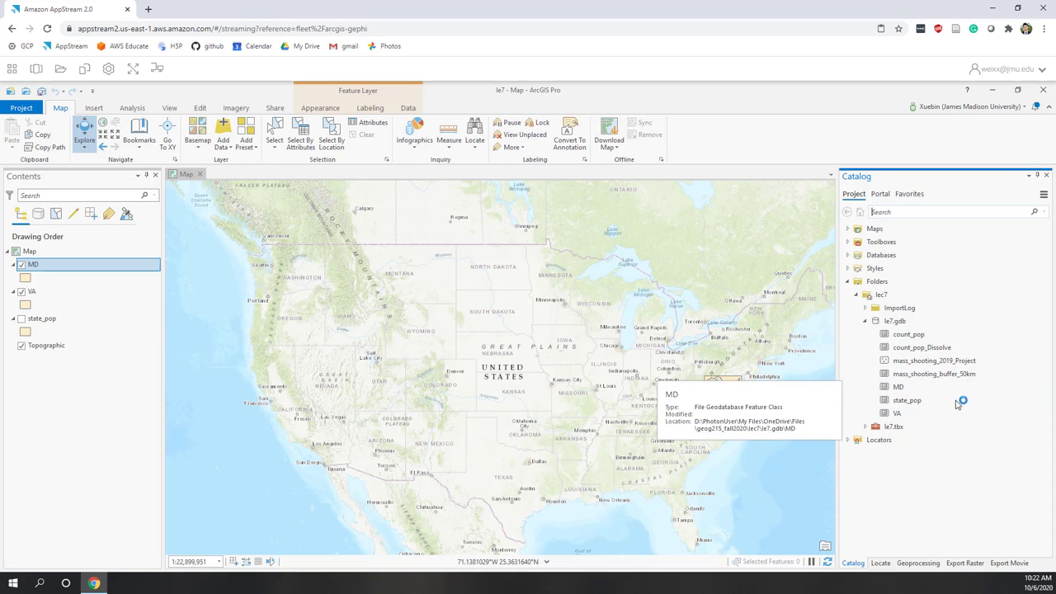
pyautogui.doubleClick(927, 386)
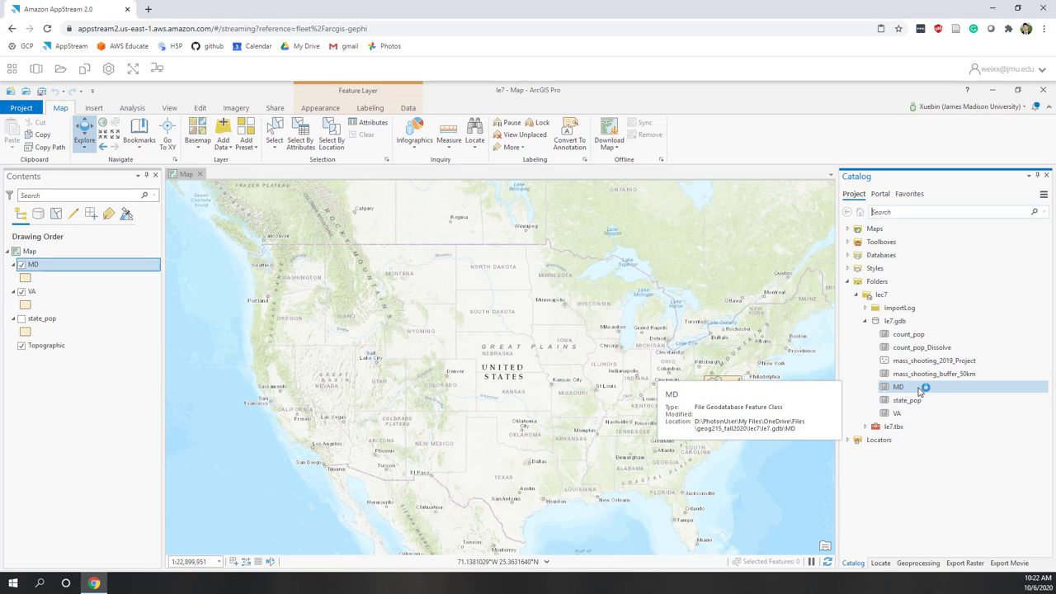